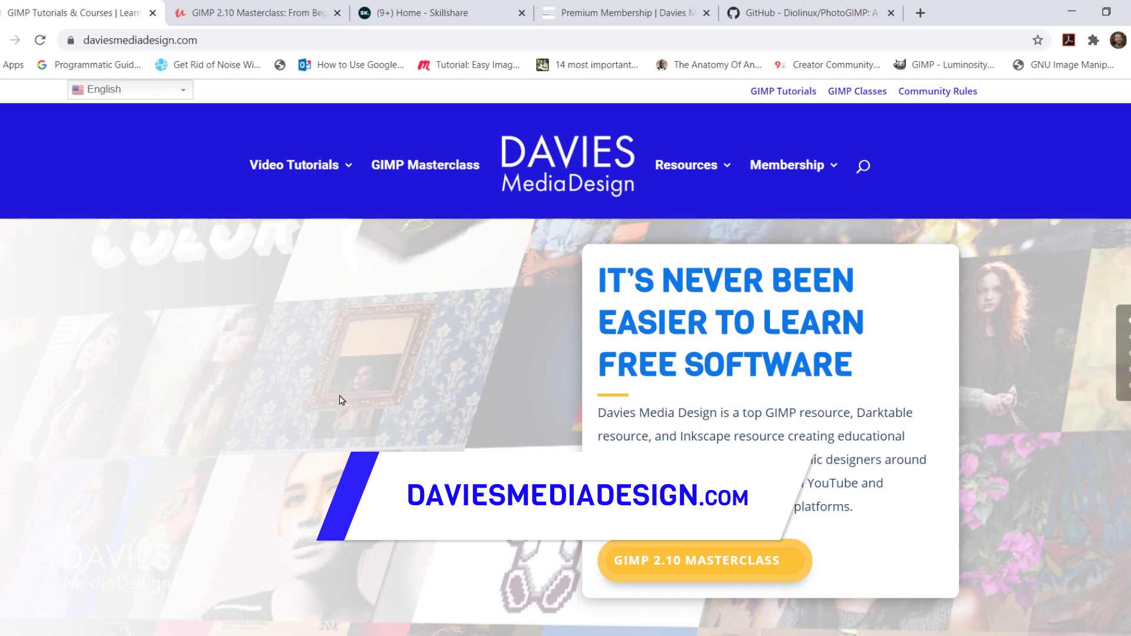
Step: Browse the Davies Media Design, Udemy and Skillshare pages, then move to the Premium Membership tab
{"action": "scroll", "coordinate": [340, 400], "scroll_direction": "down", "scroll_amount": 15}
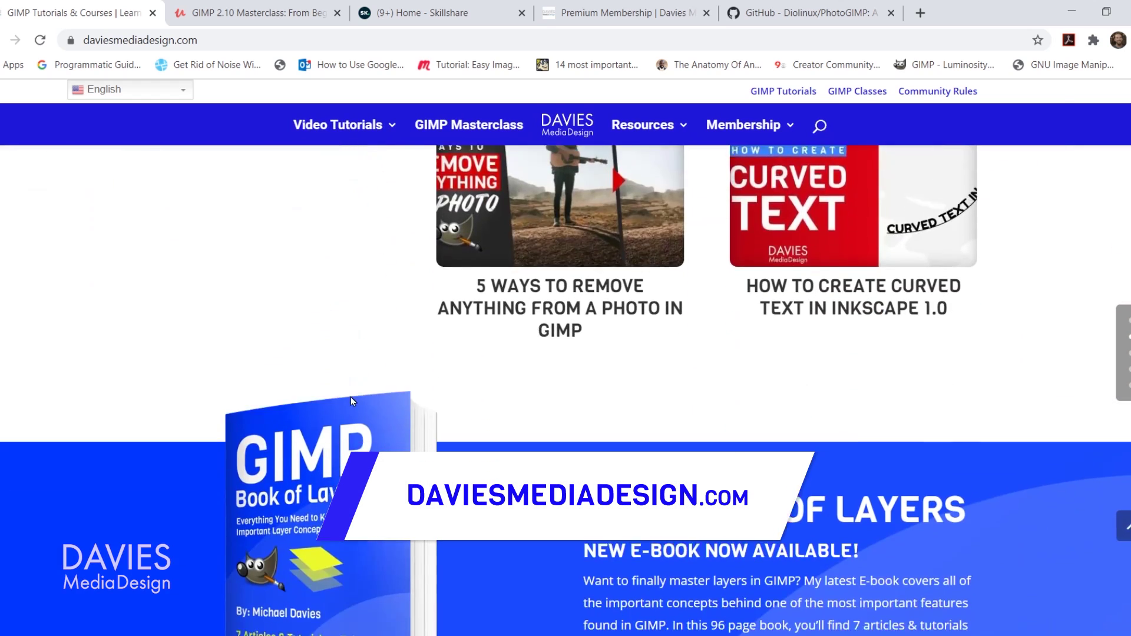
{"action": "scroll", "coordinate": [351, 401], "scroll_direction": "down", "scroll_amount": 3}
{"action": "scroll", "coordinate": [535, 363], "scroll_direction": "down", "scroll_amount": 10}
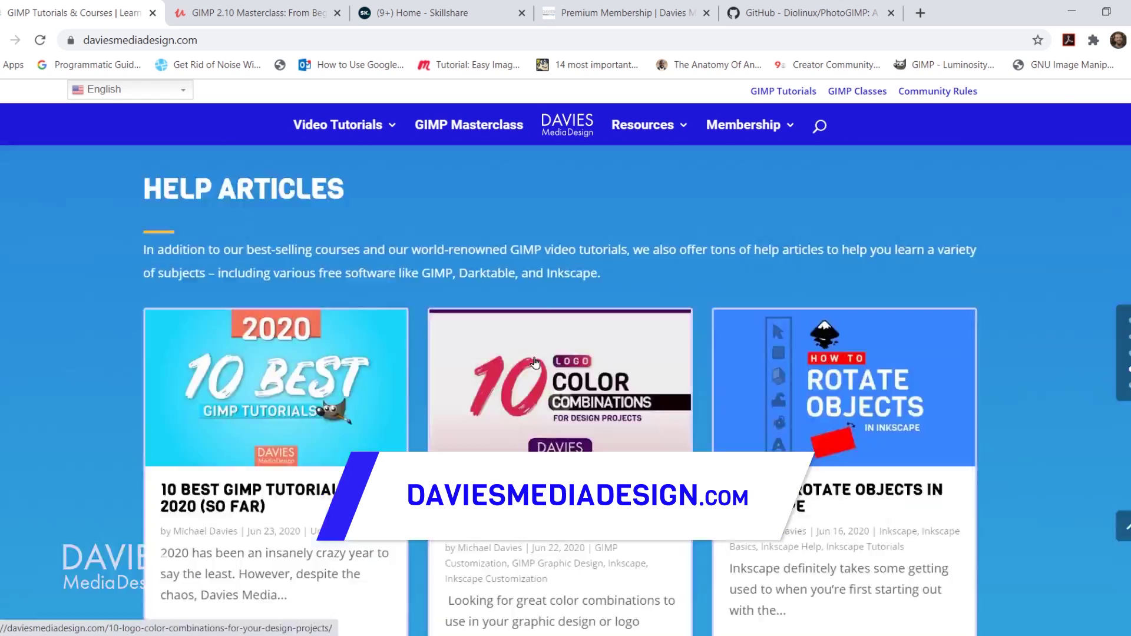
{"action": "scroll", "coordinate": [535, 362], "scroll_direction": "down", "scroll_amount": 10}
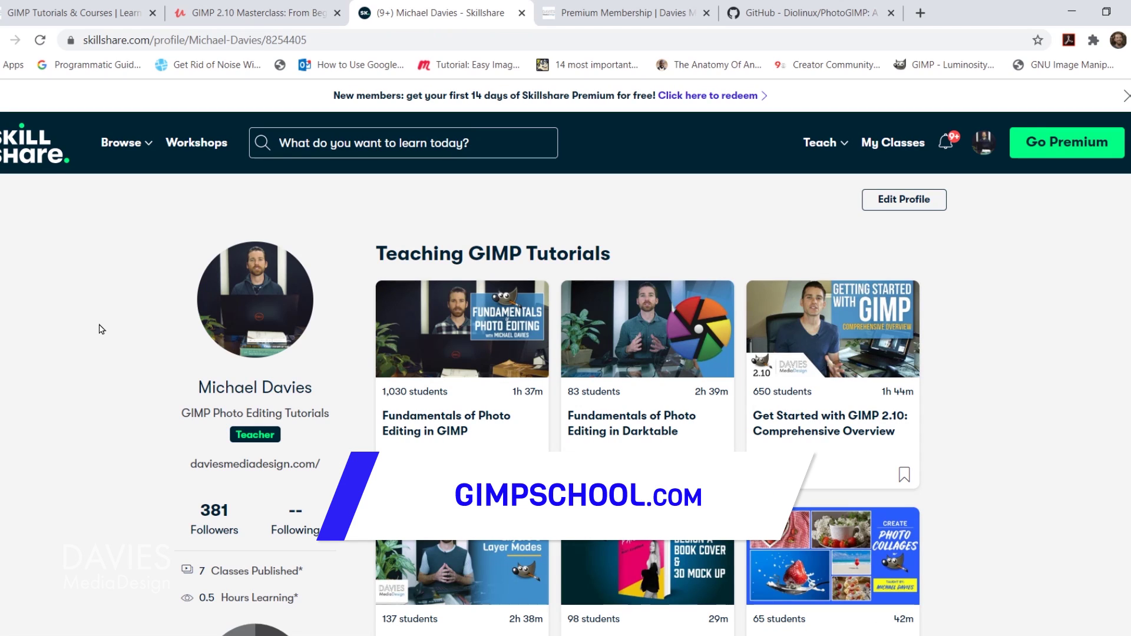
{"action": "scroll", "coordinate": [103, 327], "scroll_direction": "down", "scroll_amount": 4}
{"action": "scroll", "coordinate": [107, 328], "scroll_direction": "up", "scroll_amount": 4}
{"action": "key", "text": "ctrl+Tab"}
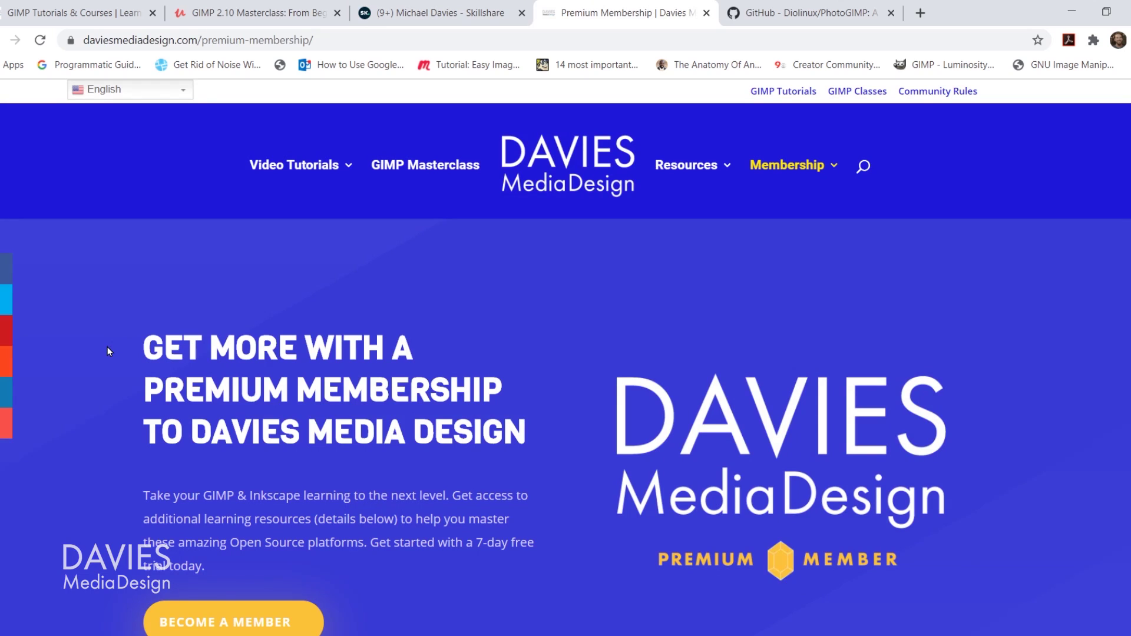
{"action": "scroll", "coordinate": [107, 351], "scroll_direction": "down", "scroll_amount": 1}
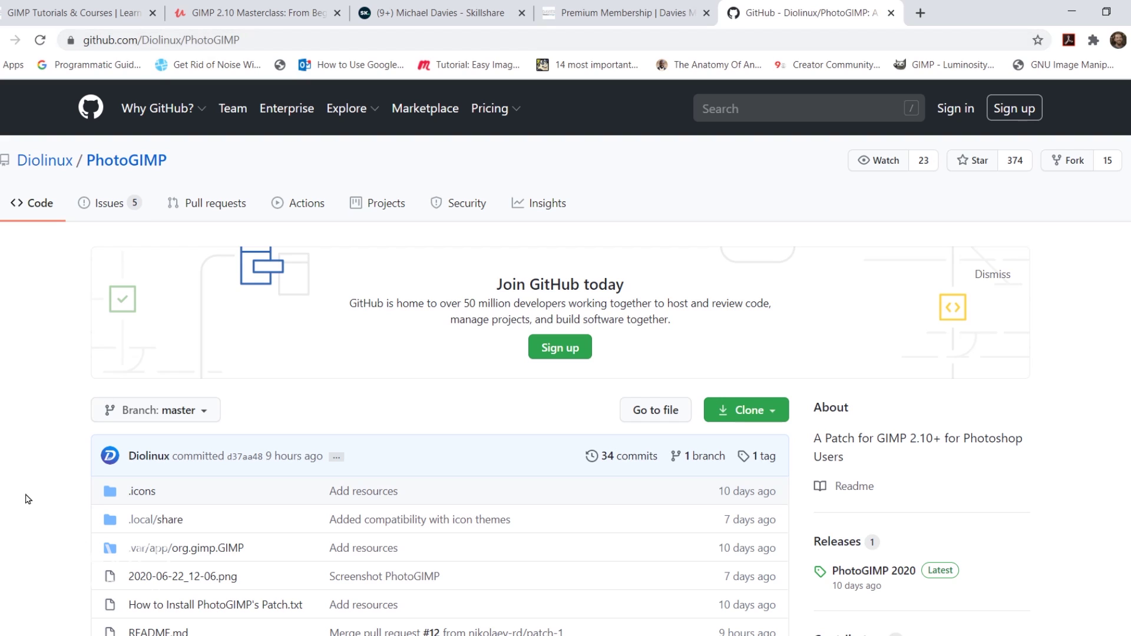
Step: Scroll the Diolinux/PhotoGIMP README down to its feature list
{"action": "scroll", "coordinate": [34, 435], "scroll_direction": "down", "scroll_amount": 7}
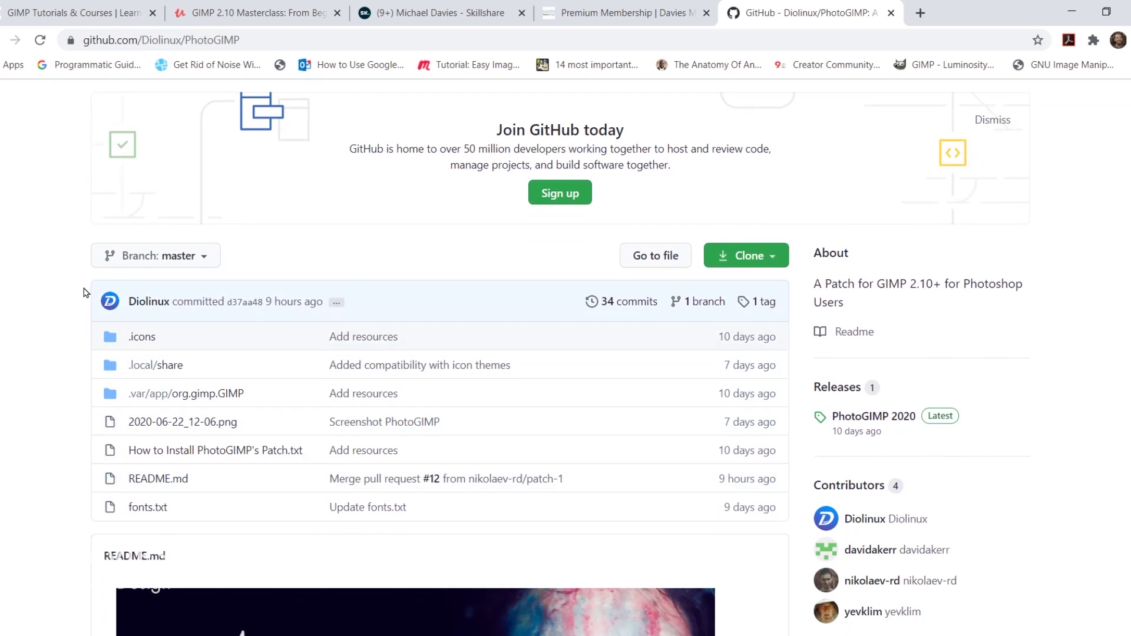
{"action": "scroll", "coordinate": [6, 371], "scroll_direction": "down", "scroll_amount": 3}
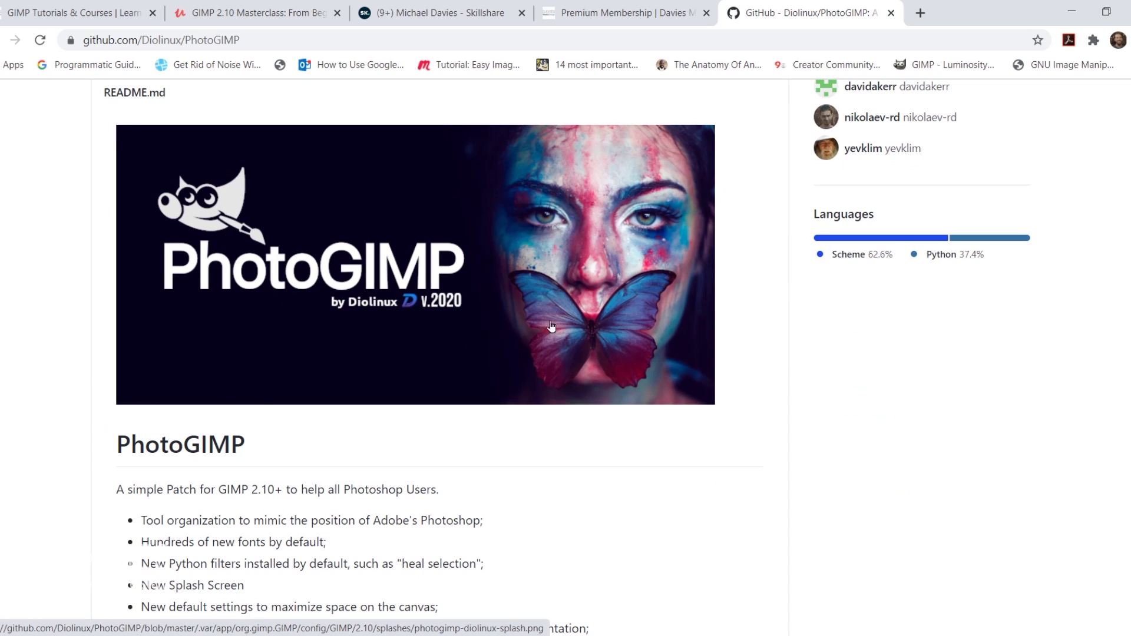
{"action": "scroll", "coordinate": [374, 270], "scroll_direction": "down", "scroll_amount": 4}
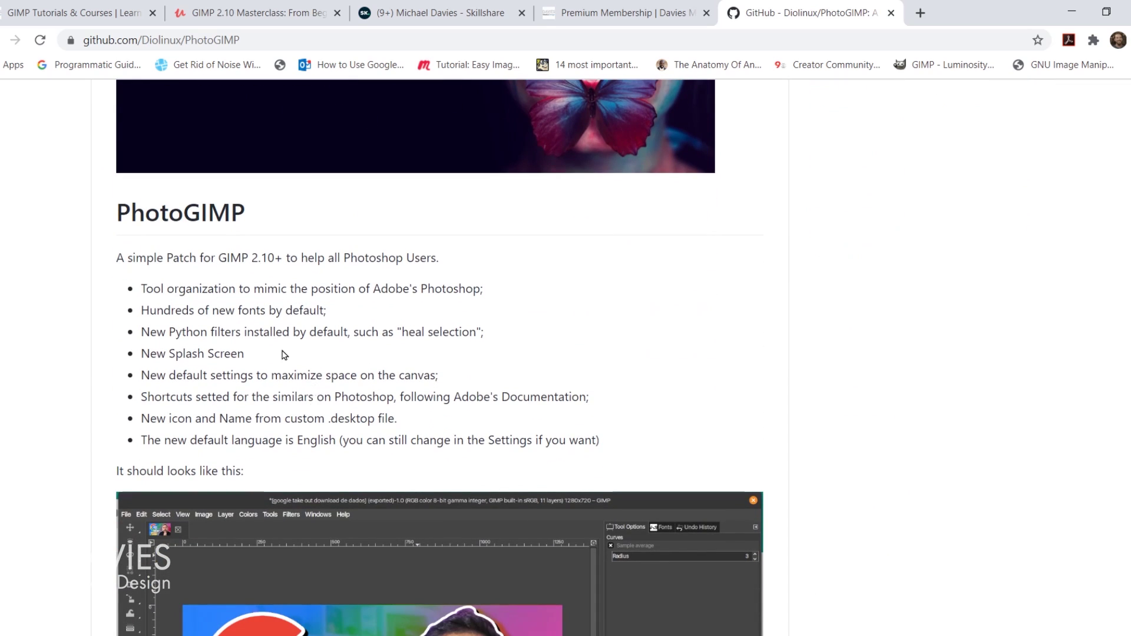
{"action": "left_click_drag", "start_coordinate": [153, 288], "coordinate": [486, 293]}
{"action": "left_click_drag", "start_coordinate": [154, 330], "coordinate": [481, 331]}
{"action": "left_click", "coordinate": [411, 329]}
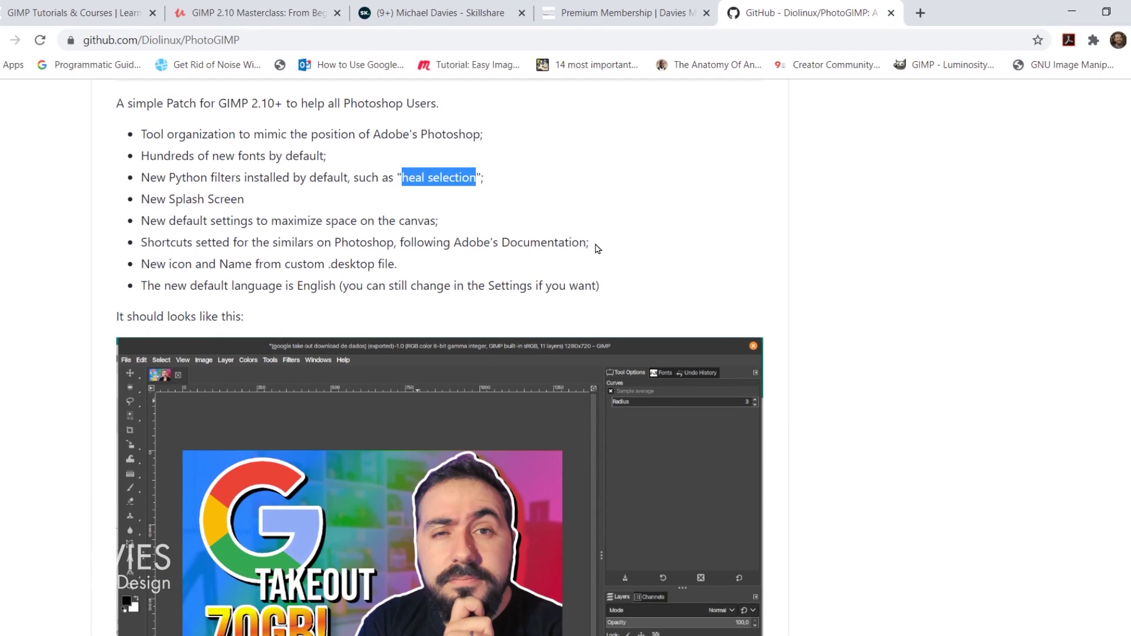
{"action": "left_click_drag", "start_coordinate": [596, 248], "coordinate": [143, 235]}
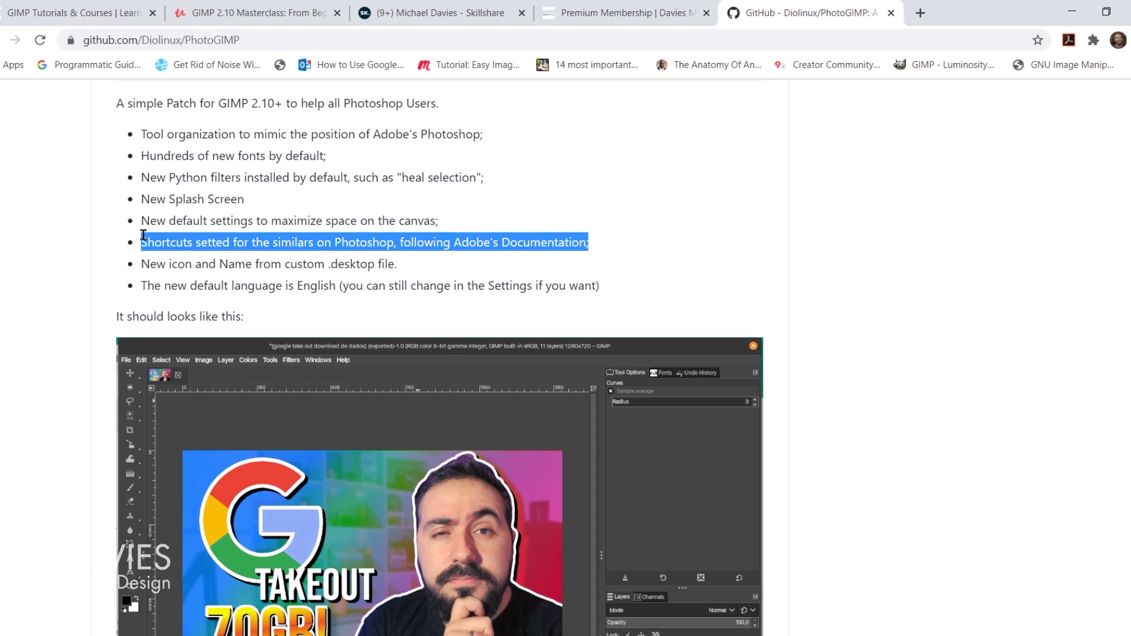
{"action": "left_click", "coordinate": [143, 234]}
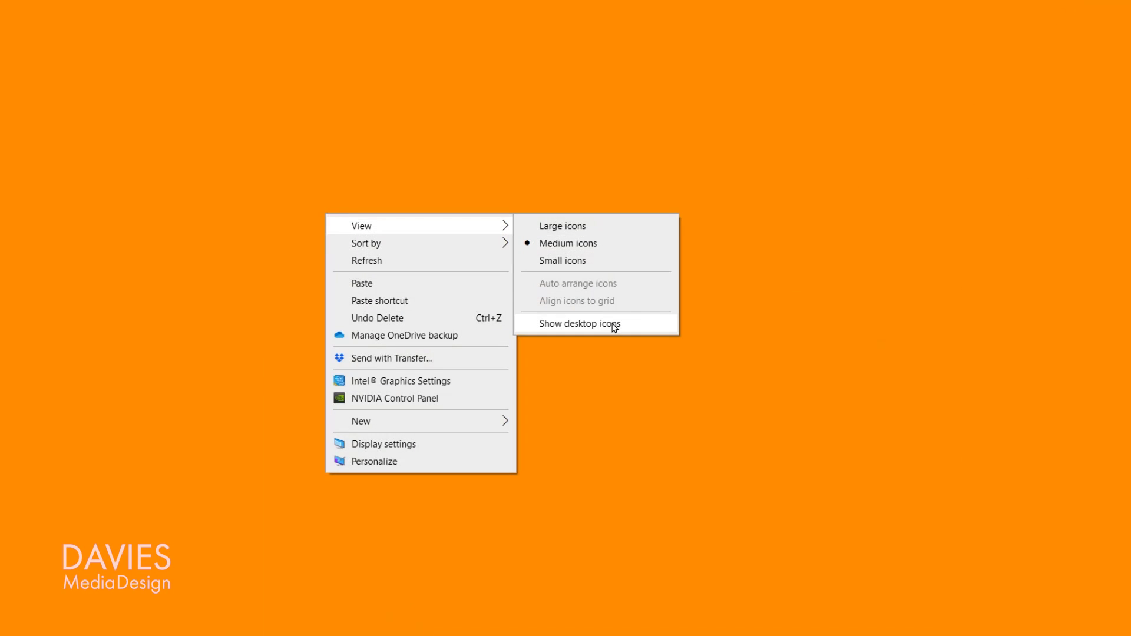
Step: Turn on Show desktop icons so the GIMP 2.10.20 shortcut appears
{"action": "left_click", "coordinate": [613, 326]}
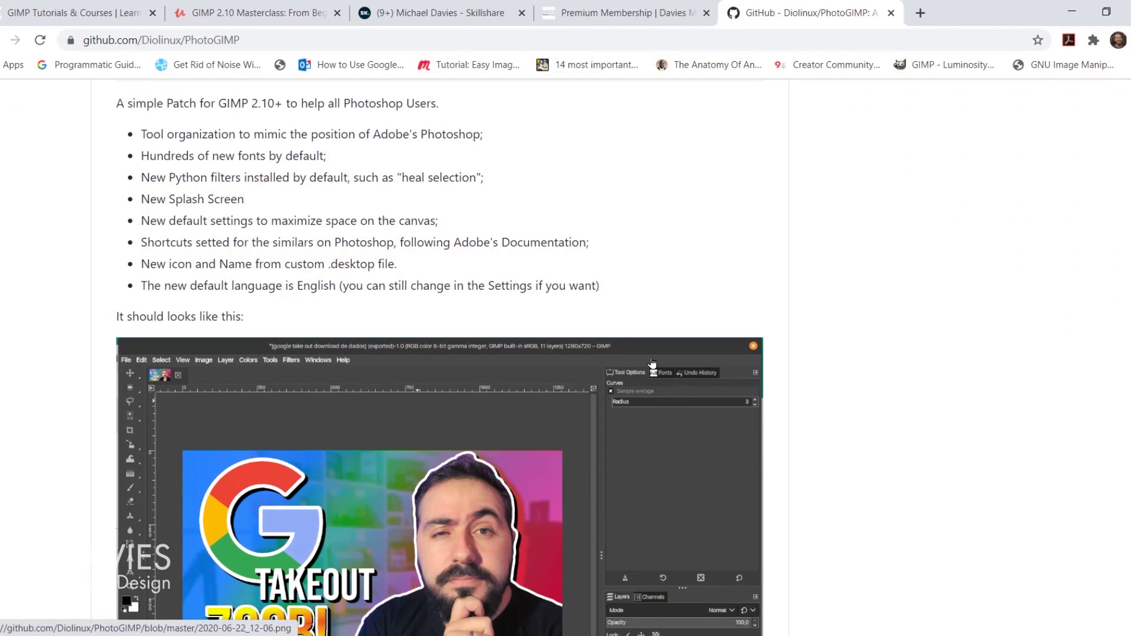
Step: Download the PhotoGIMP repository via Clone > Download ZIP and save it to Downloads
{"action": "scroll", "coordinate": [854, 397], "scroll_direction": "up", "scroll_amount": 6}
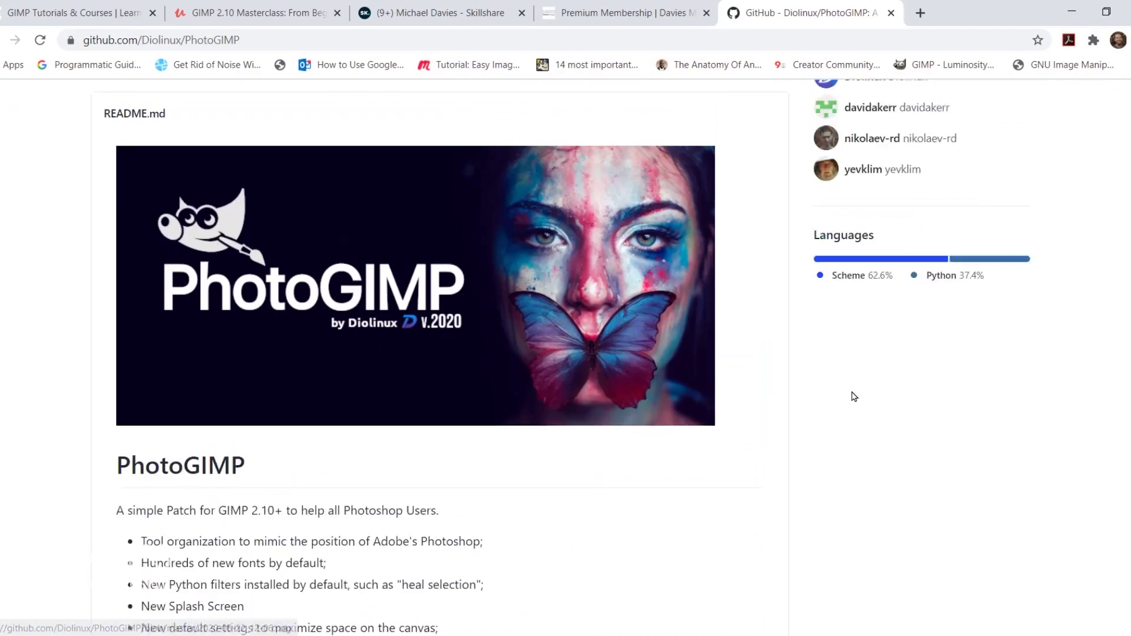
{"action": "scroll", "coordinate": [854, 397], "scroll_direction": "up", "scroll_amount": 10}
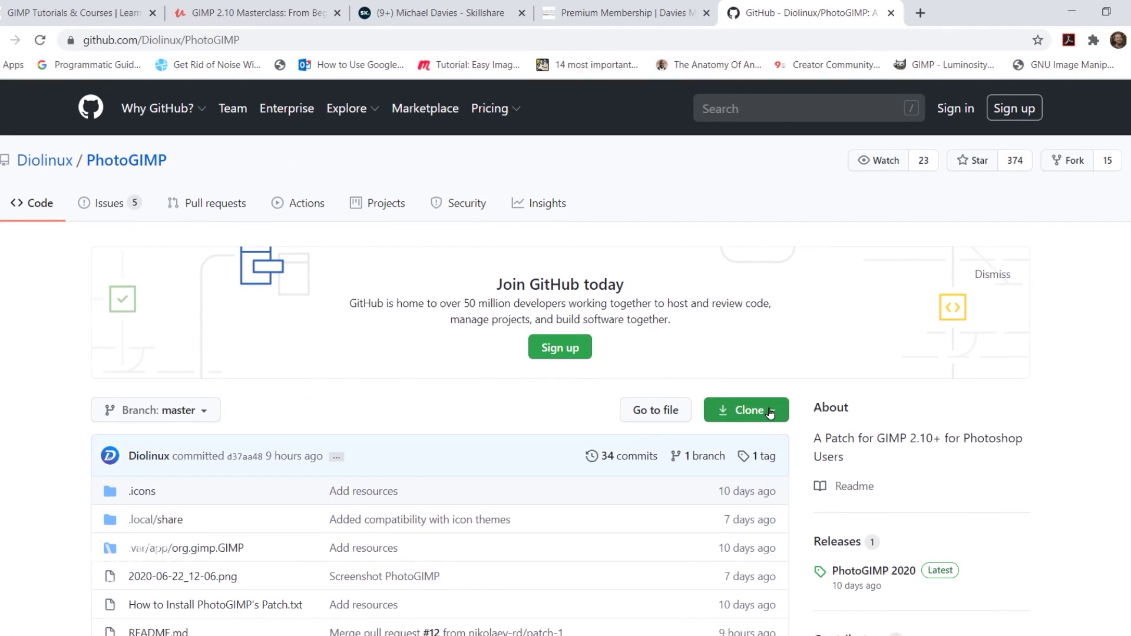
{"action": "left_click", "coordinate": [770, 411]}
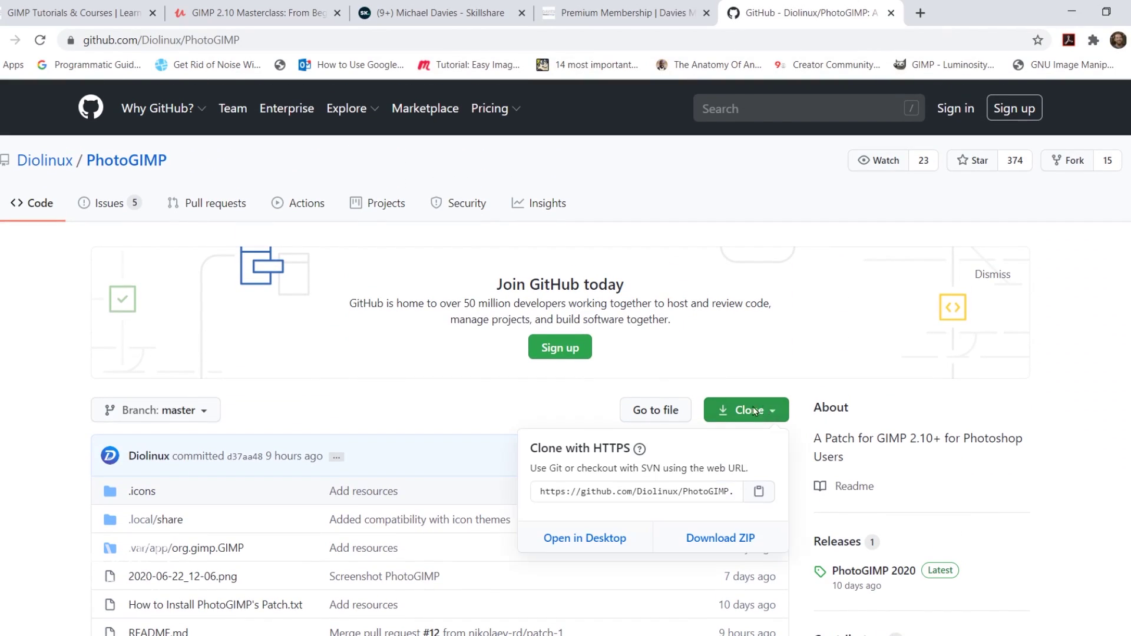
{"action": "left_click", "coordinate": [720, 541]}
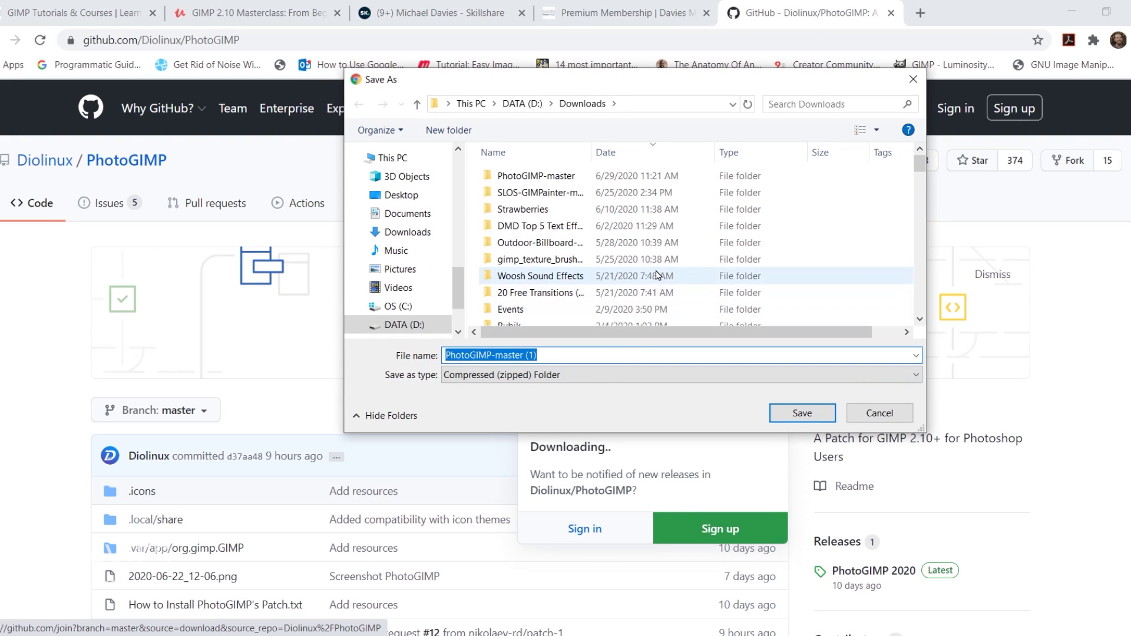
{"action": "left_click", "coordinate": [829, 416]}
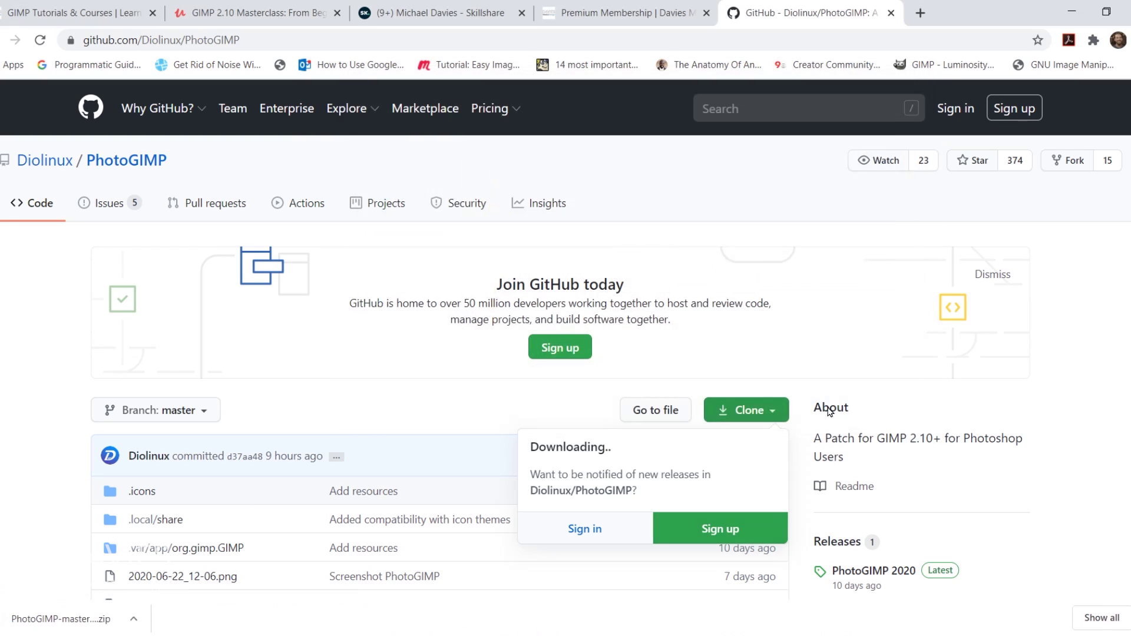
{"action": "left_click", "coordinate": [134, 620]}
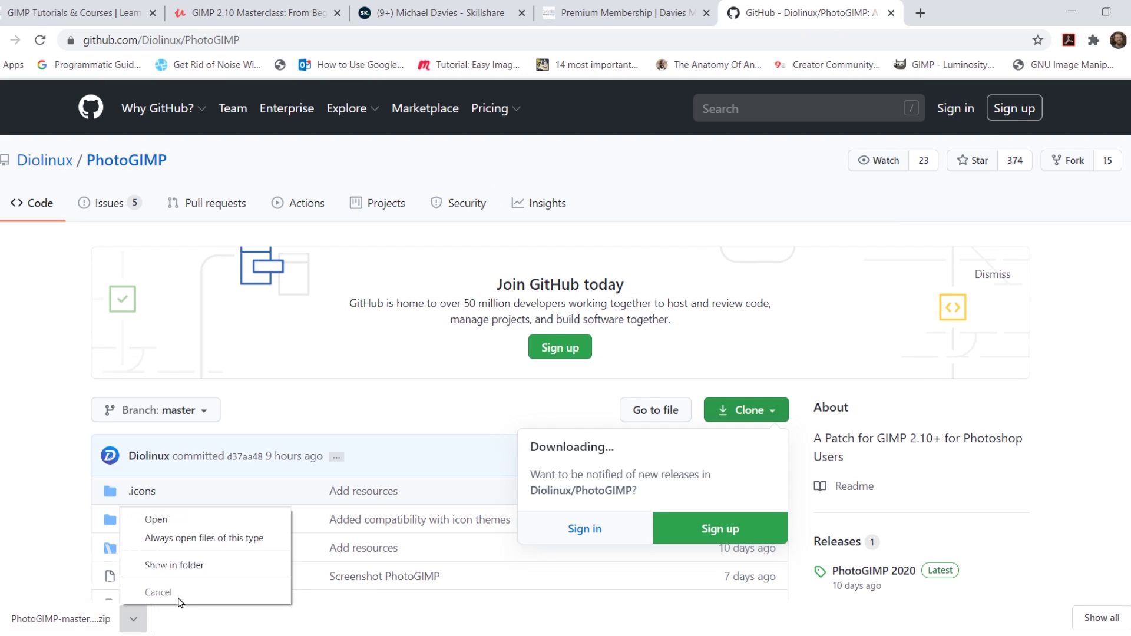
Step: Extract the PhotoGIMP-master ZIP in Downloads and switch to the extracted PhotoGIMP-master folder
{"action": "left_click", "coordinate": [200, 569]}
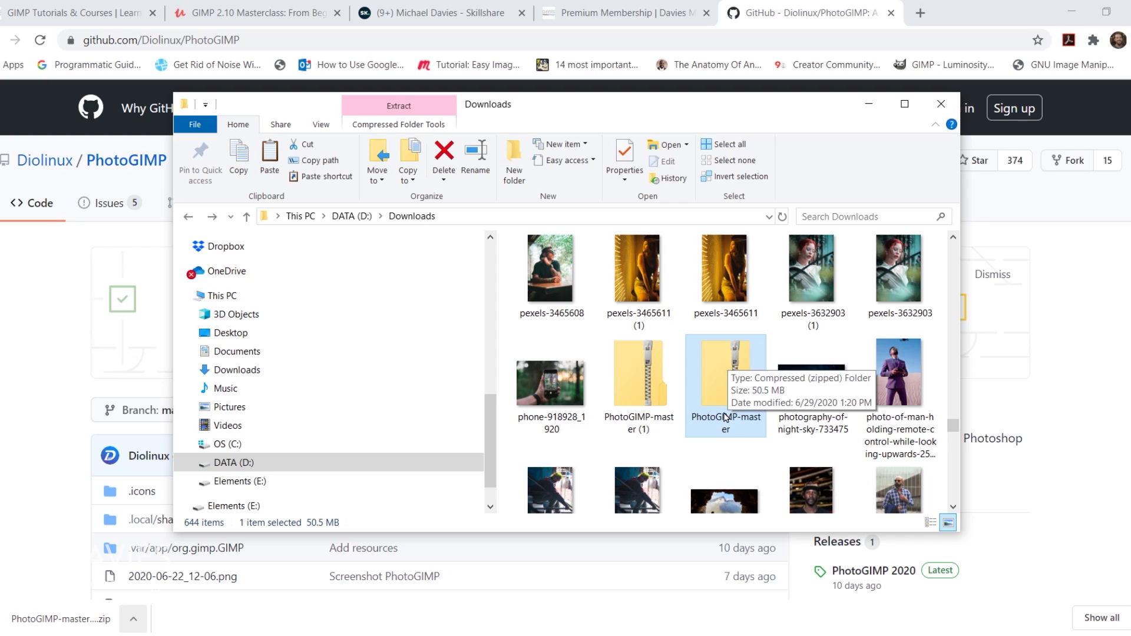
{"action": "right_click", "coordinate": [716, 381]}
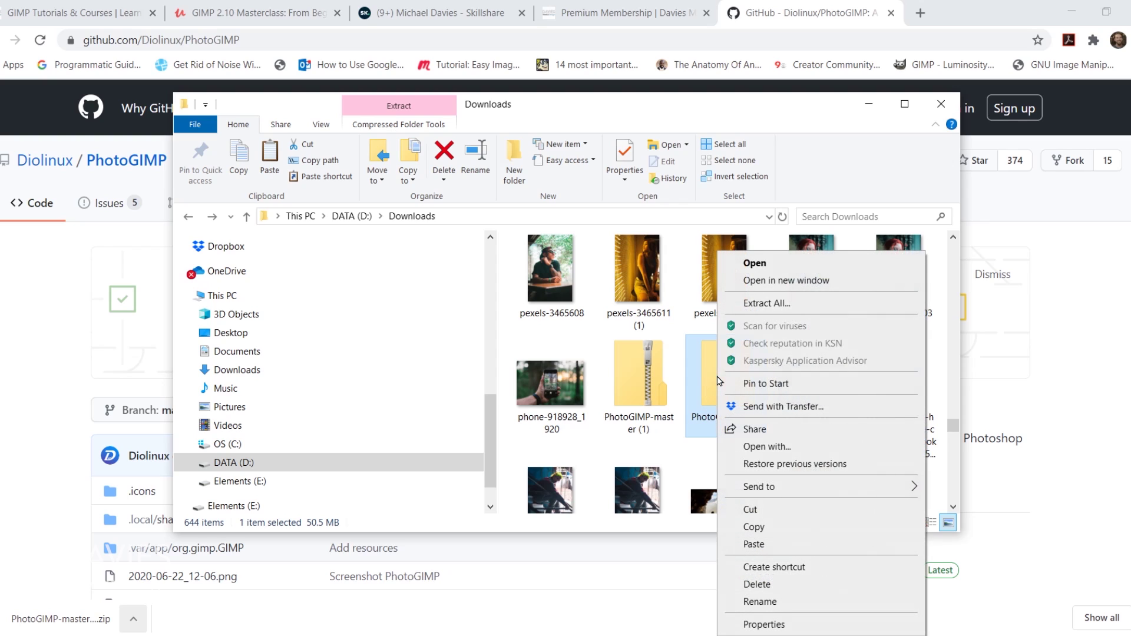
{"action": "left_click", "coordinate": [799, 309]}
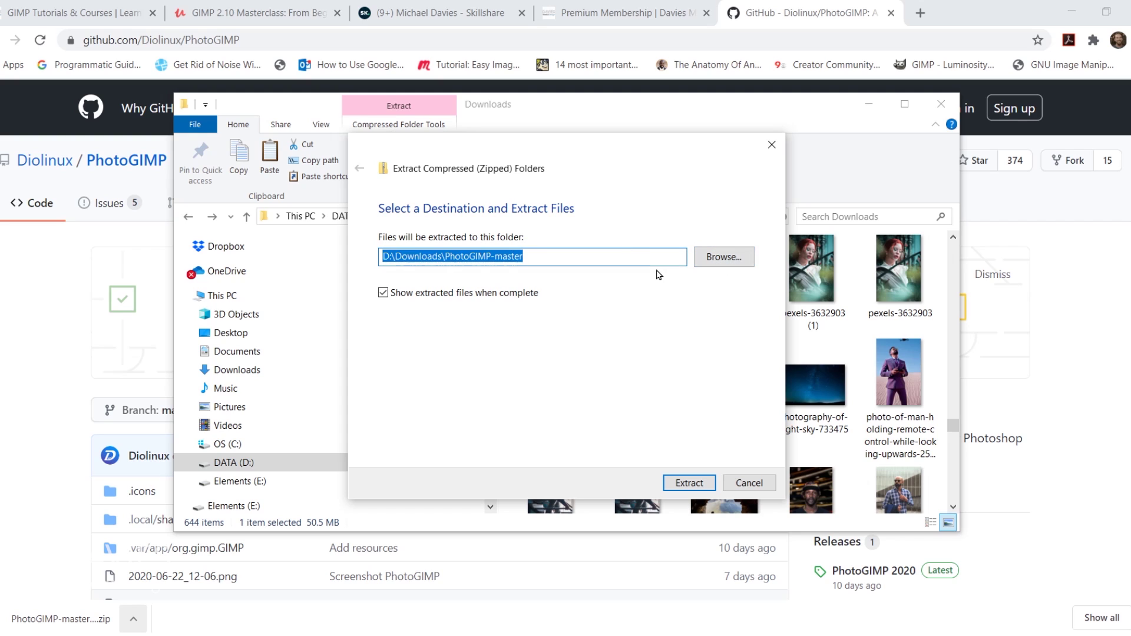
{"action": "left_click", "coordinate": [772, 144]}
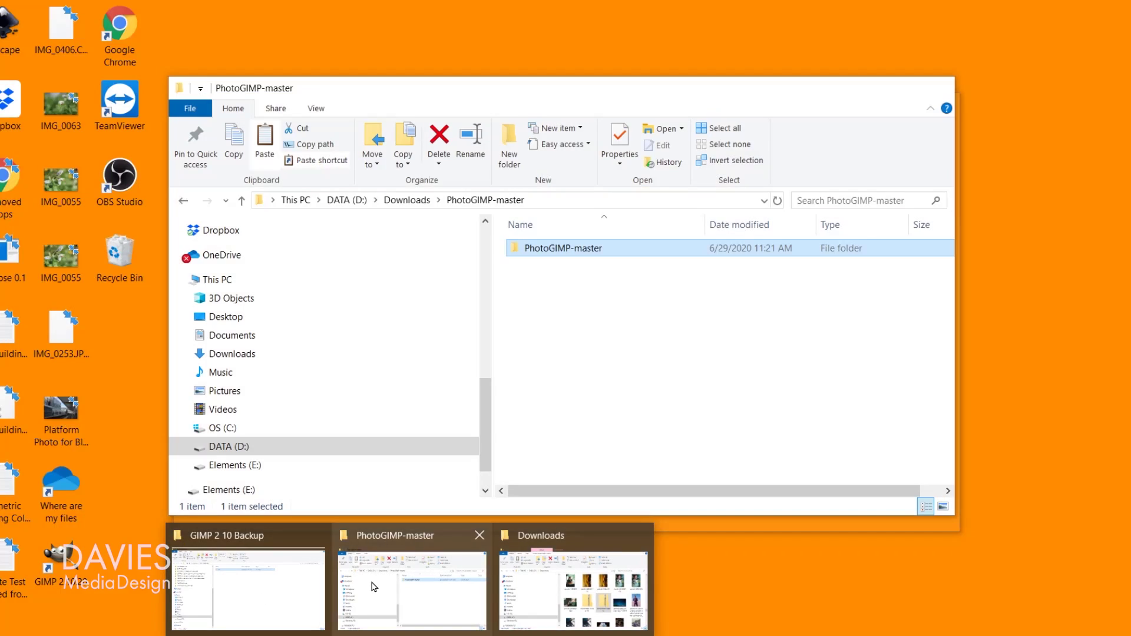
{"action": "left_click", "coordinate": [373, 586]}
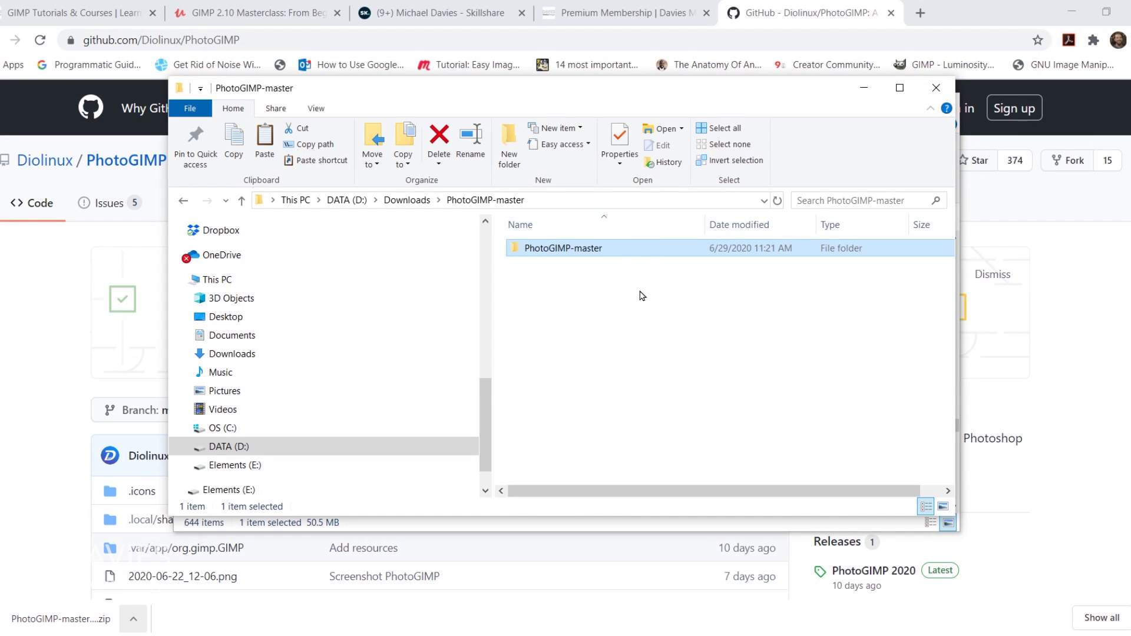
Step: Drill into PhotoGIMP-master\.var\app\org.gimp.GIMP\config\GIMP and select its 2.10 folder
{"action": "double_click", "coordinate": [553, 250]}
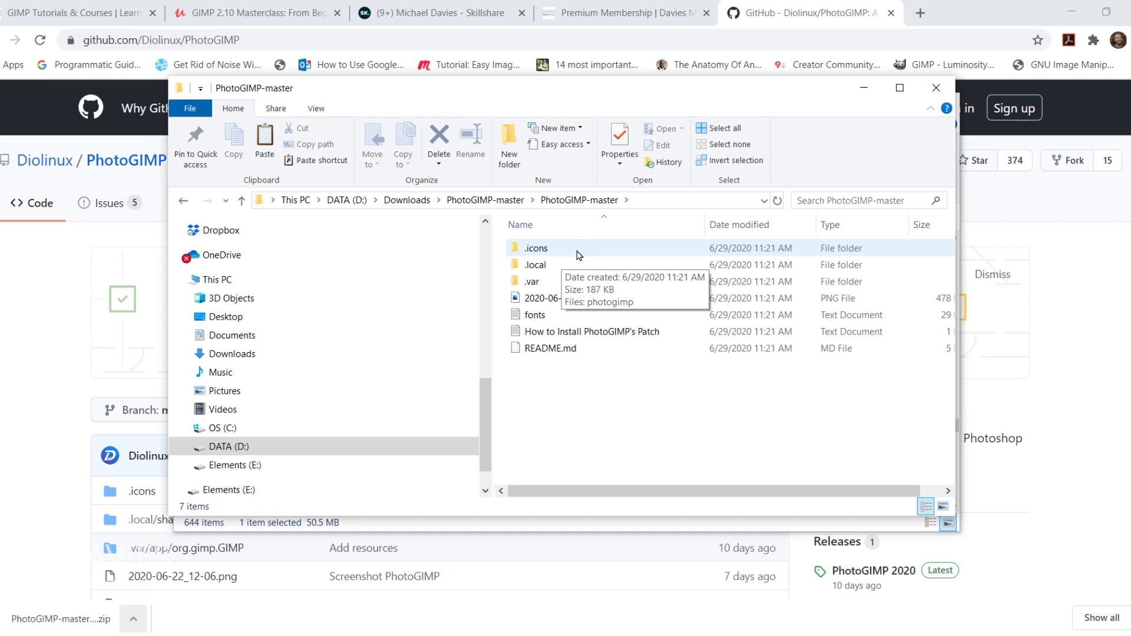
{"action": "double_click", "coordinate": [547, 285]}
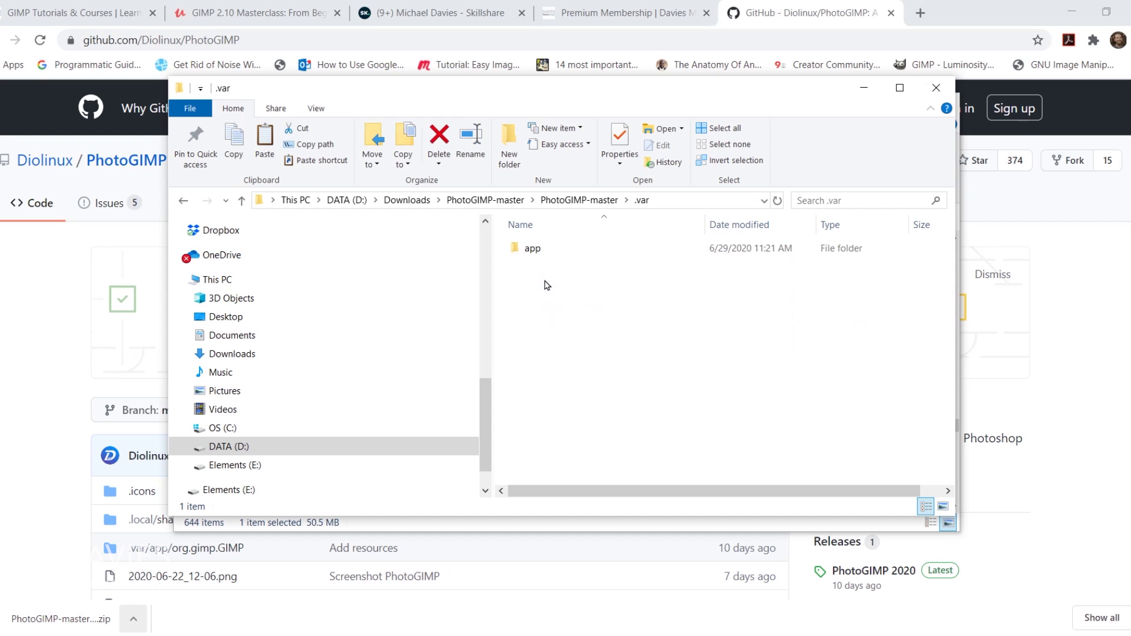
{"action": "double_click", "coordinate": [534, 251]}
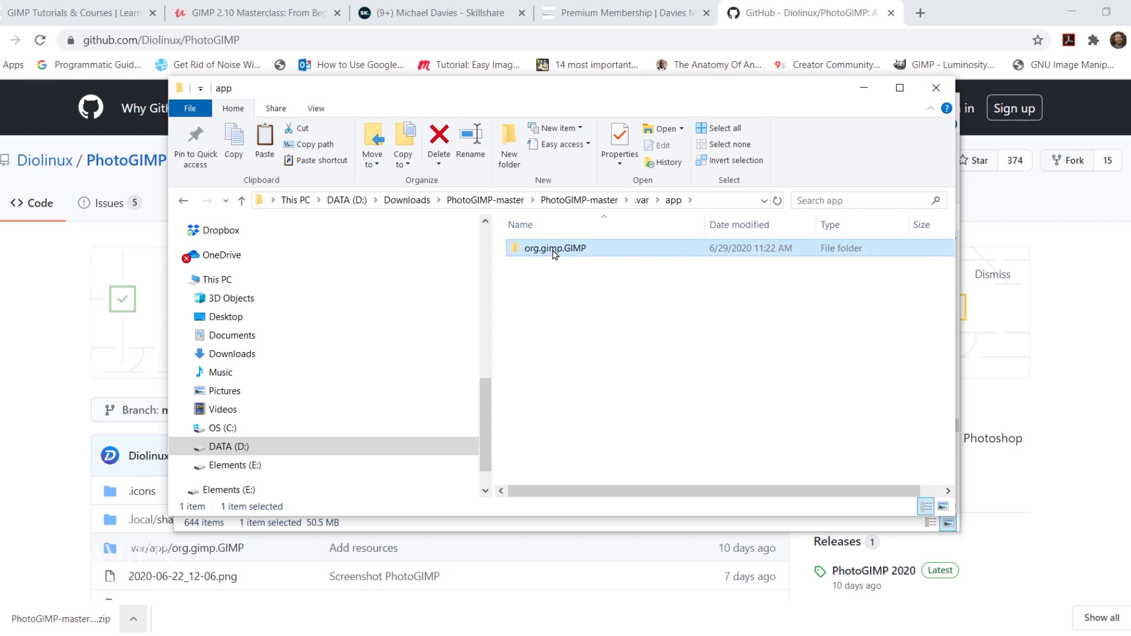
{"action": "double_click", "coordinate": [554, 250]}
{"action": "left_click", "coordinate": [558, 269]}
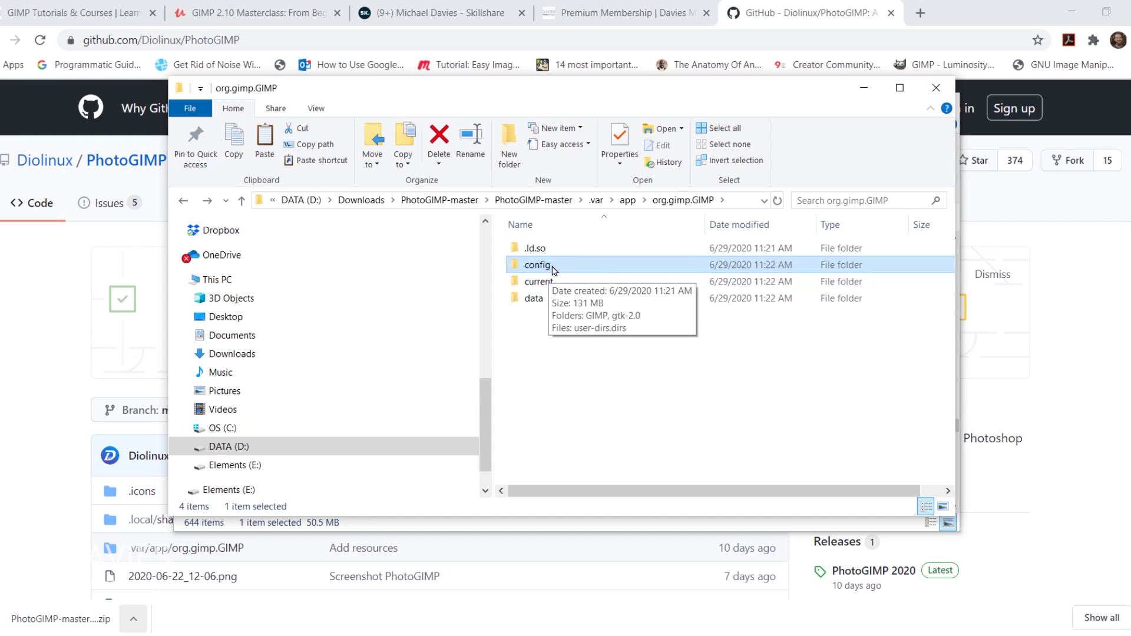
{"action": "double_click", "coordinate": [550, 266]}
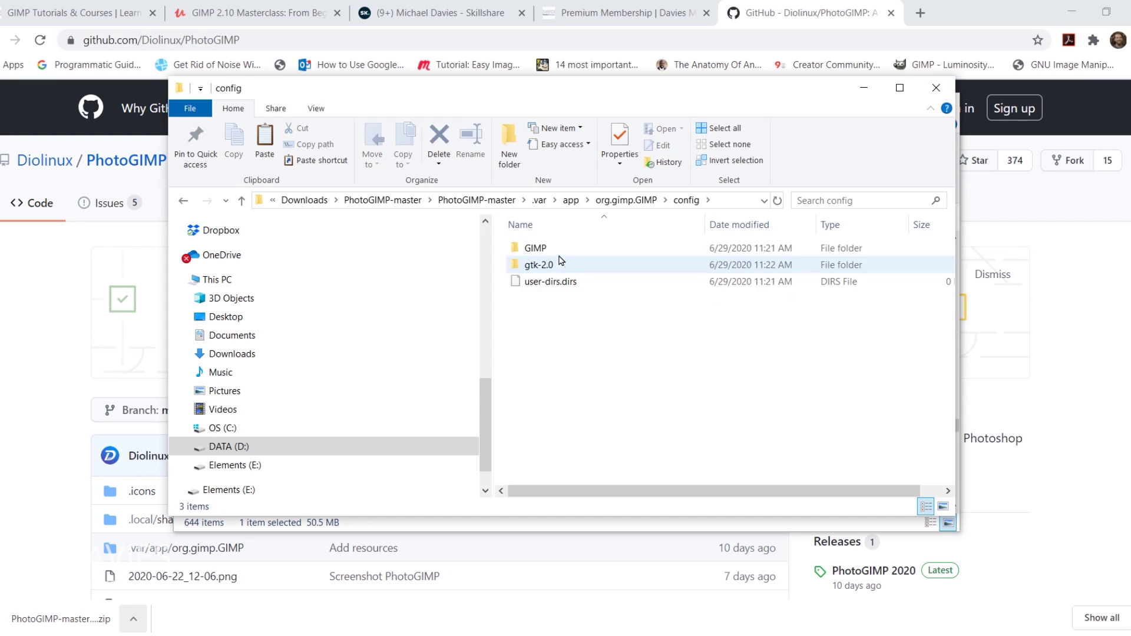
{"action": "double_click", "coordinate": [561, 252]}
{"action": "left_click", "coordinate": [558, 249]}
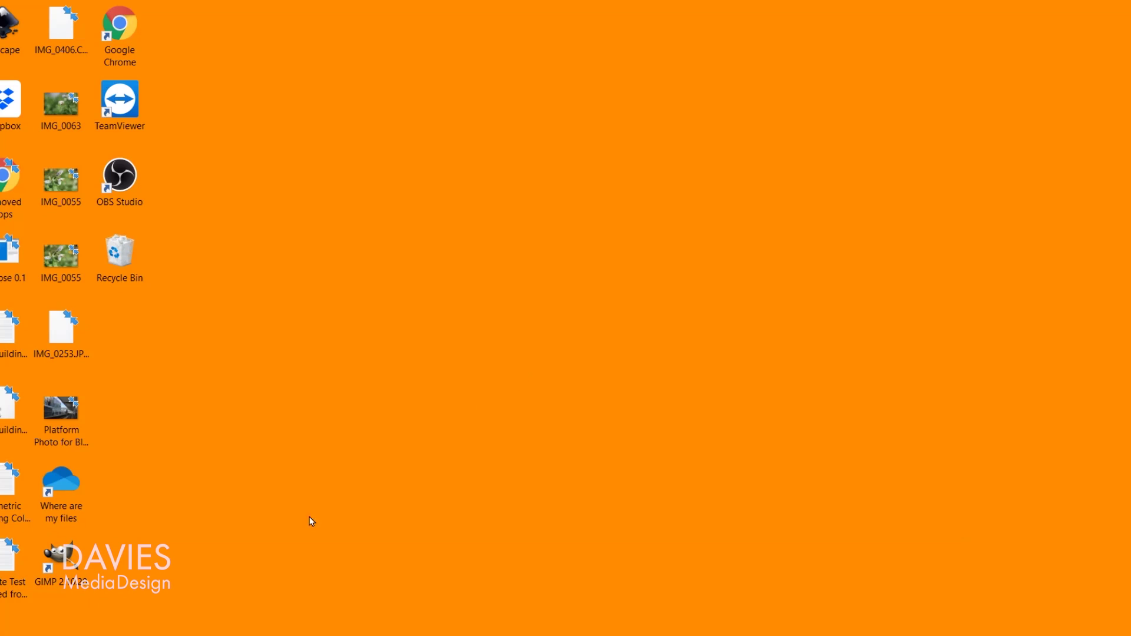
Step: Launch GIMP 2.10 from its desktop shortcut and open Edit > Preferences
{"action": "double_click", "coordinate": [58, 563]}
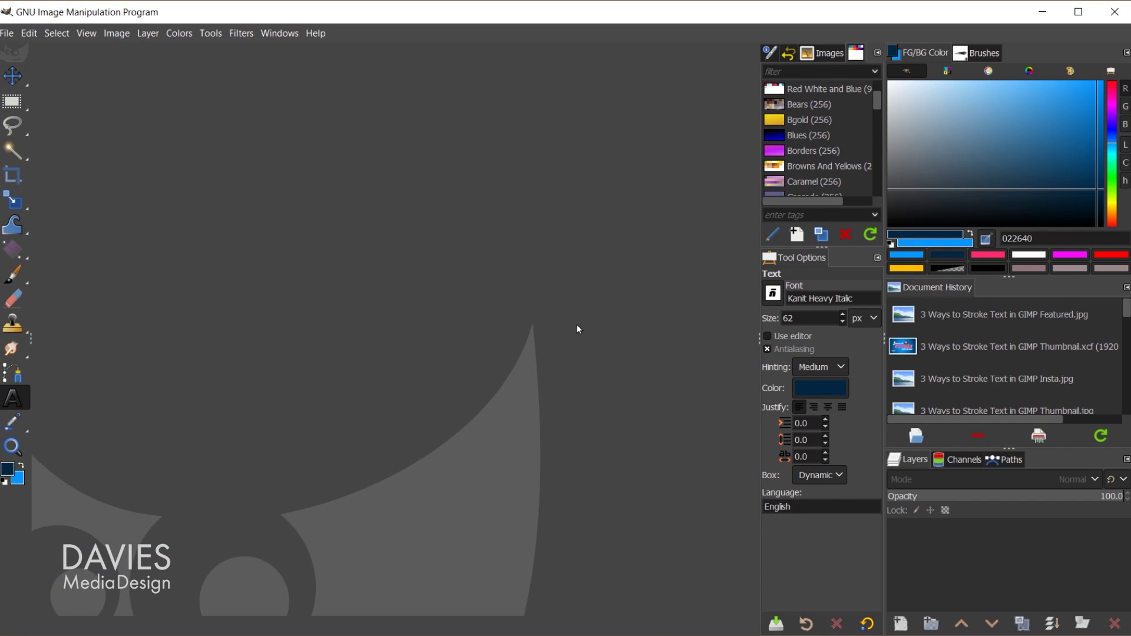
{"action": "left_click", "coordinate": [29, 34]}
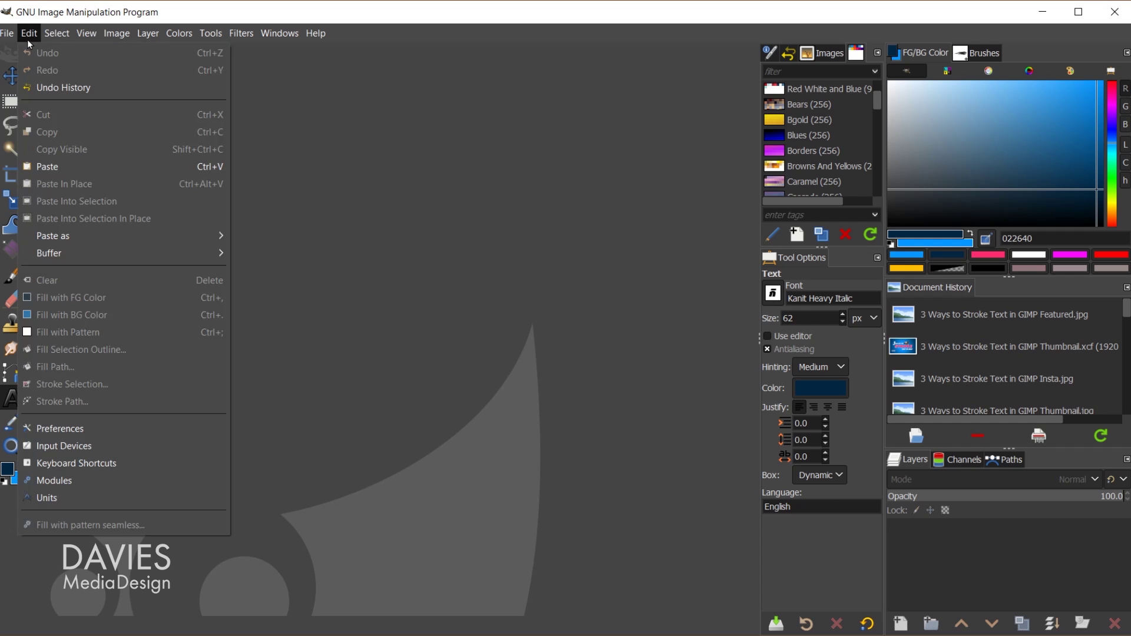
{"action": "left_click", "coordinate": [66, 428]}
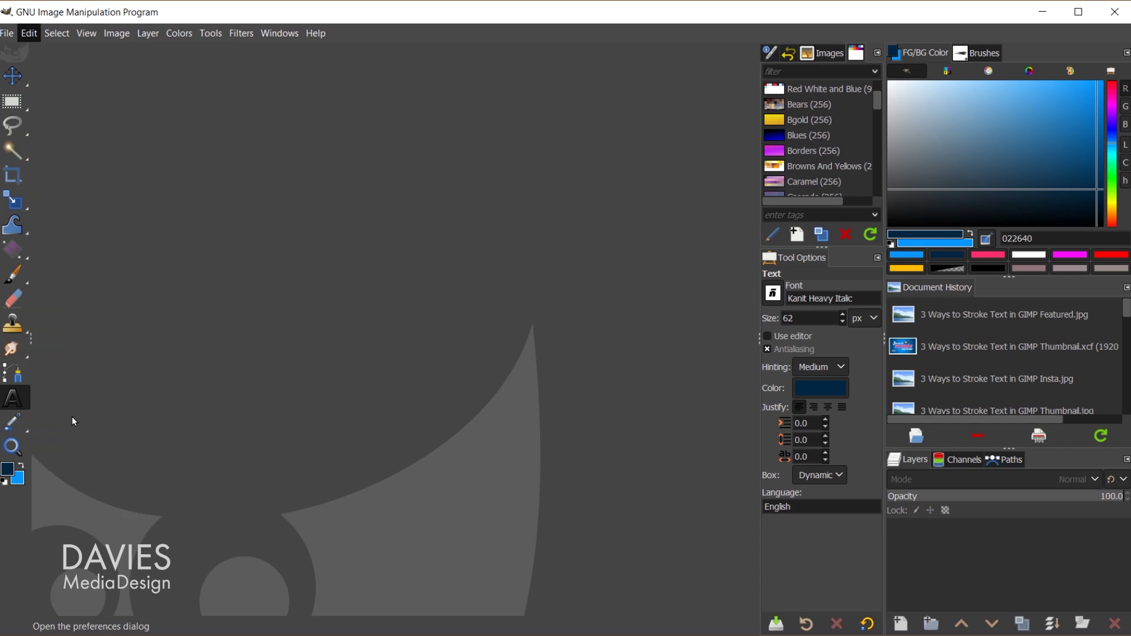
Step: Open the AppData brushes folder from Preferences > Folders > Brushes in File Explorer
{"action": "left_click", "coordinate": [224, 445]}
{"action": "scroll", "coordinate": [247, 407], "scroll_direction": "down", "scroll_amount": 3}
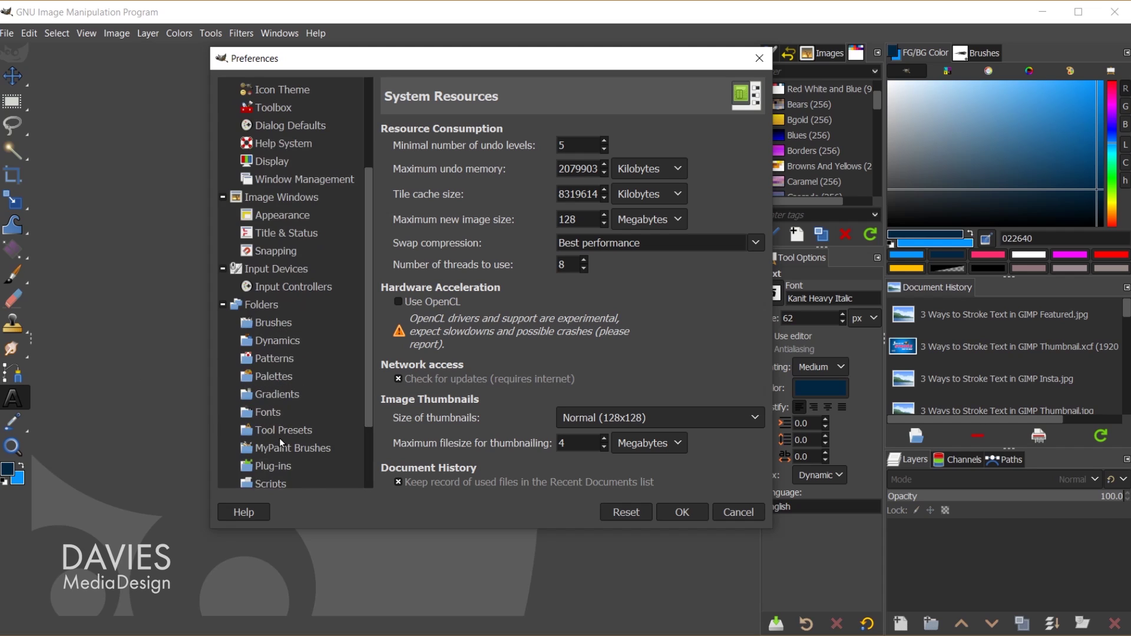
{"action": "left_click", "coordinate": [284, 321]}
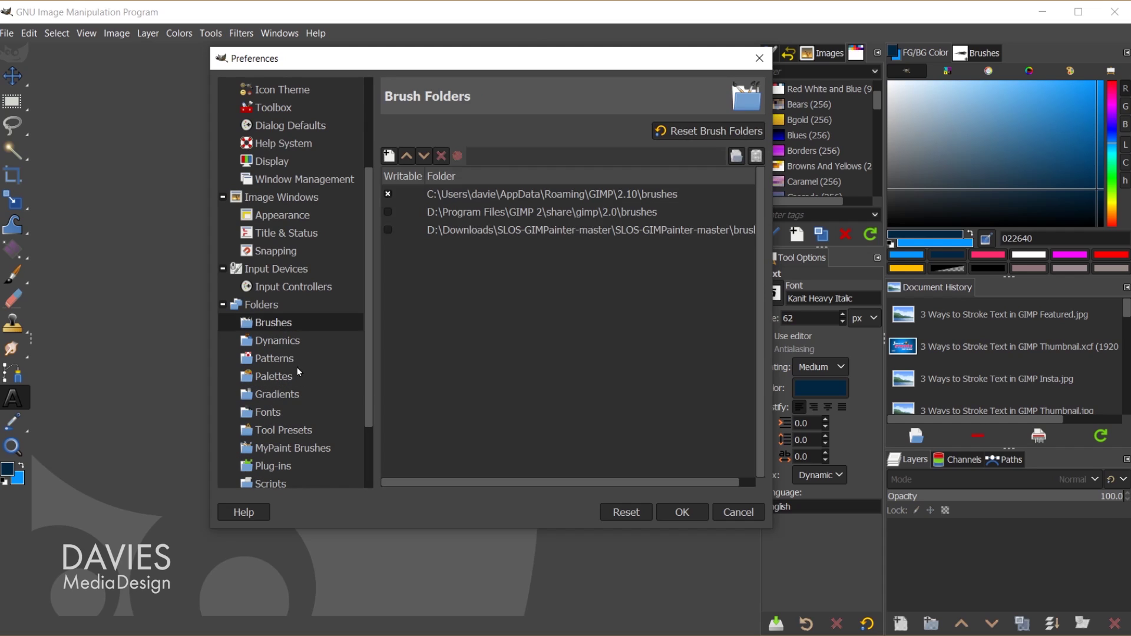
{"action": "left_click", "coordinate": [519, 196]}
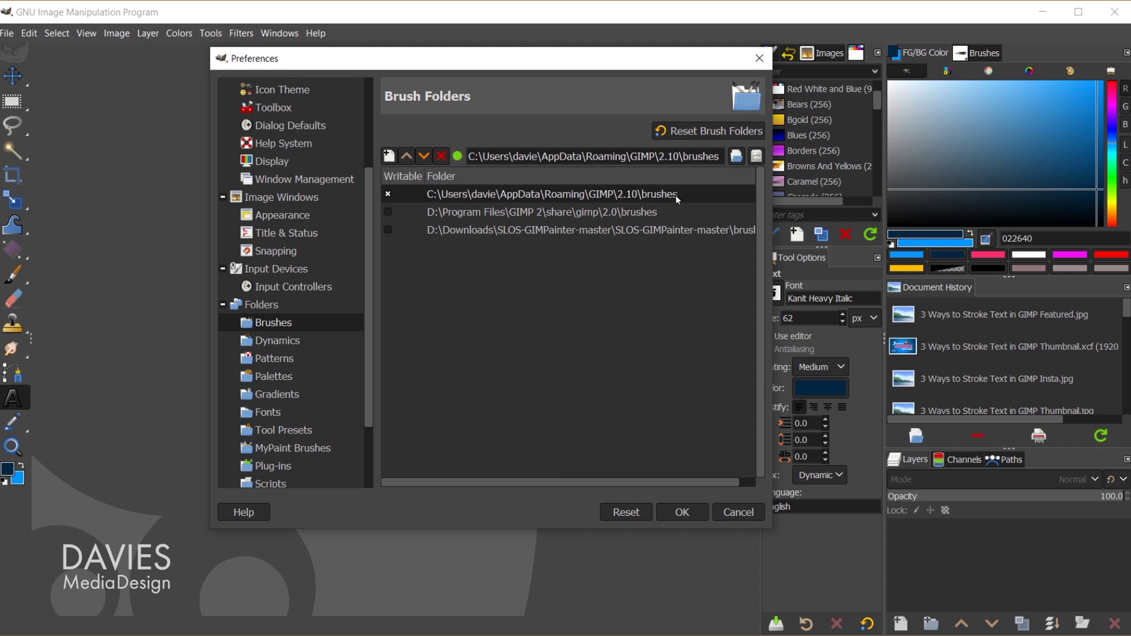
{"action": "left_click", "coordinate": [756, 156]}
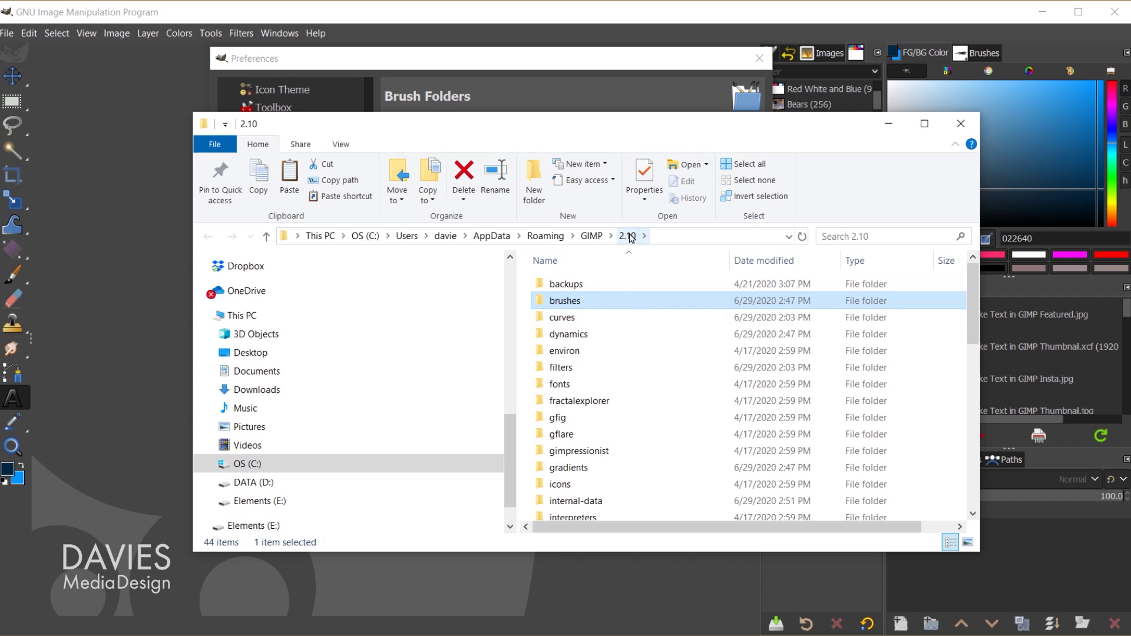
Step: Go up to AppData\Roaming\GIMP via the GIMP breadcrumb
{"action": "left_click", "coordinate": [592, 236]}
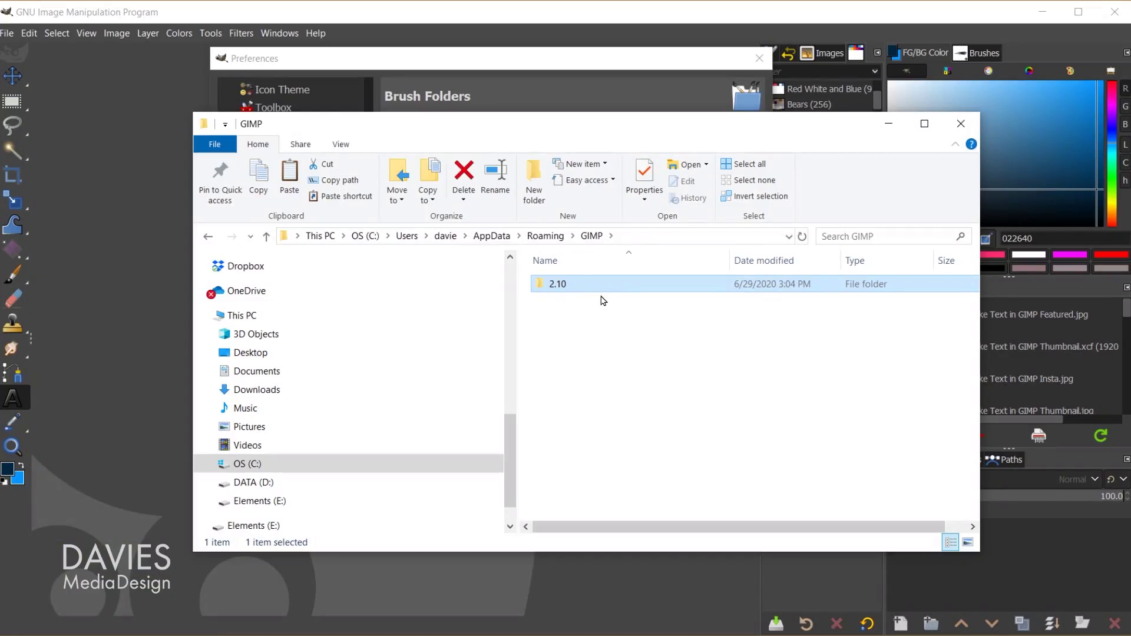
Step: Open a second File Explorer window on the DATA (D:) drive
{"action": "left_click", "coordinate": [213, 146]}
{"action": "left_click", "coordinate": [247, 177]}
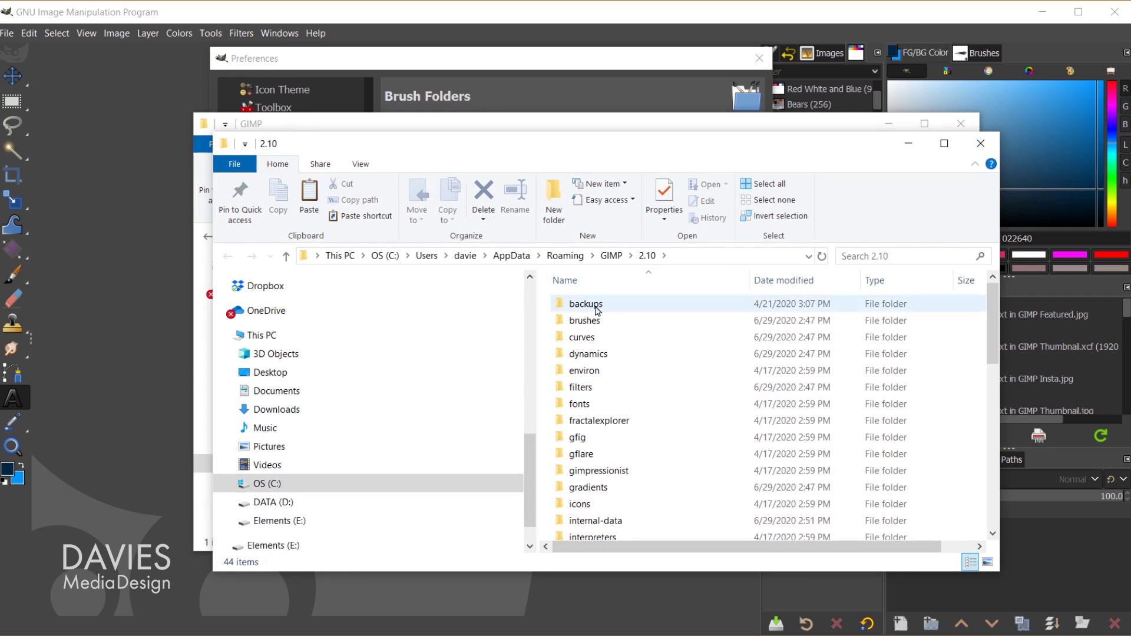
{"action": "left_click", "coordinate": [273, 501]}
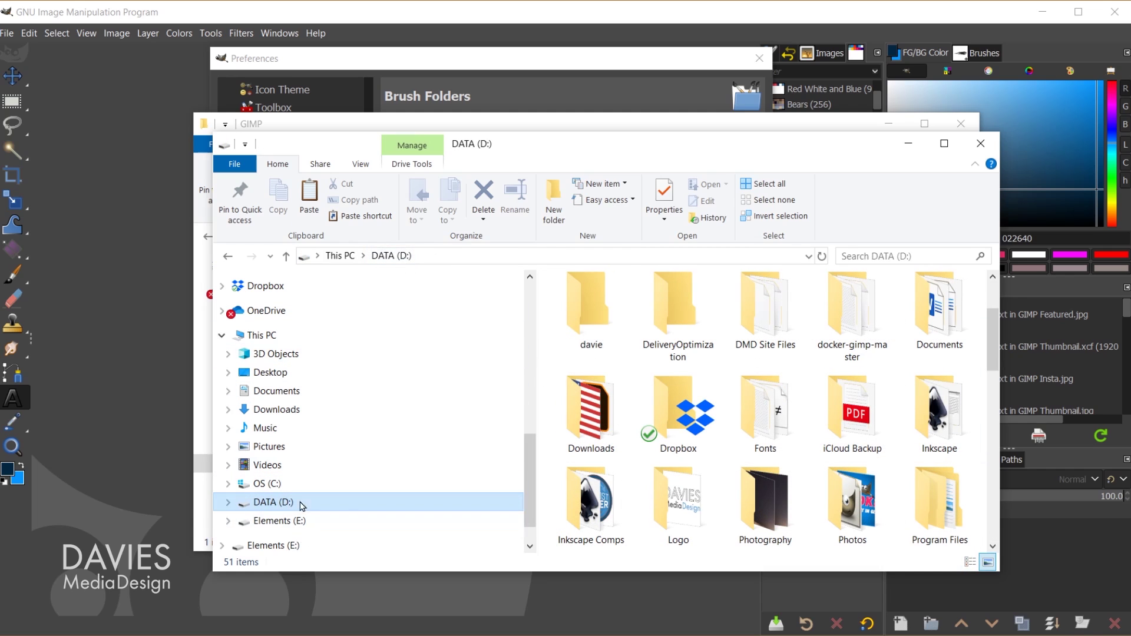
Step: Create and open a 'GIMP 2 10 Backup' folder, then return to the GIMP settings window
{"action": "left_click", "coordinate": [557, 210]}
{"action": "type", "text": "Ba"}
{"action": "key", "text": "BackSpace"}
{"action": "key", "text": "BackSpace"}
{"action": "type", "text": "GIMP 2 10 Backup"}
{"action": "key", "text": "Return"}
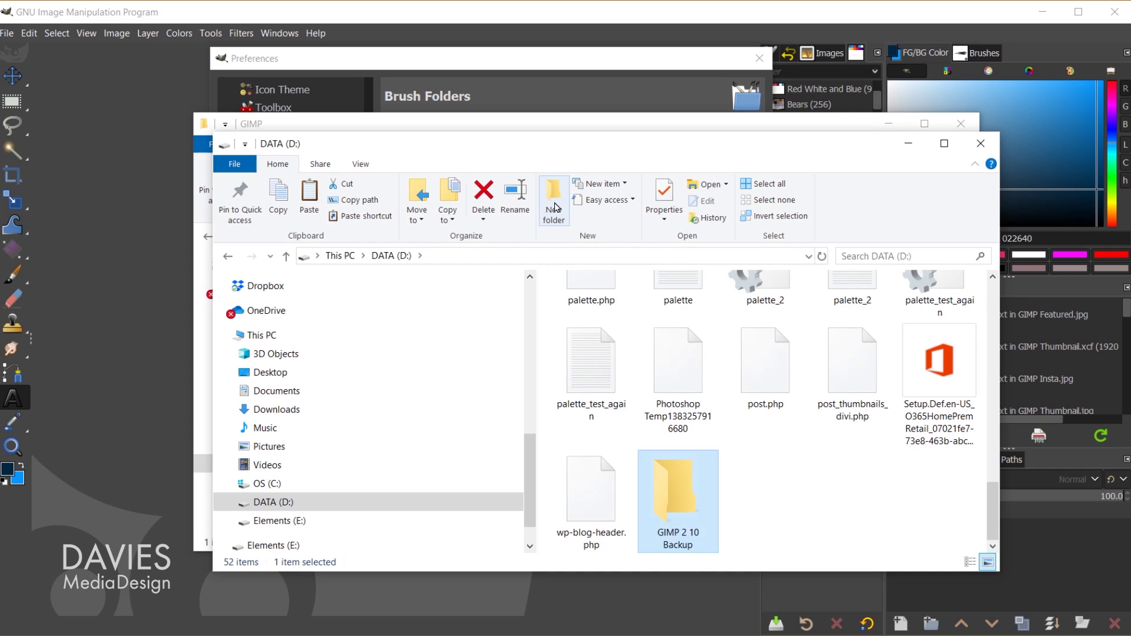
{"action": "double_click", "coordinate": [688, 496]}
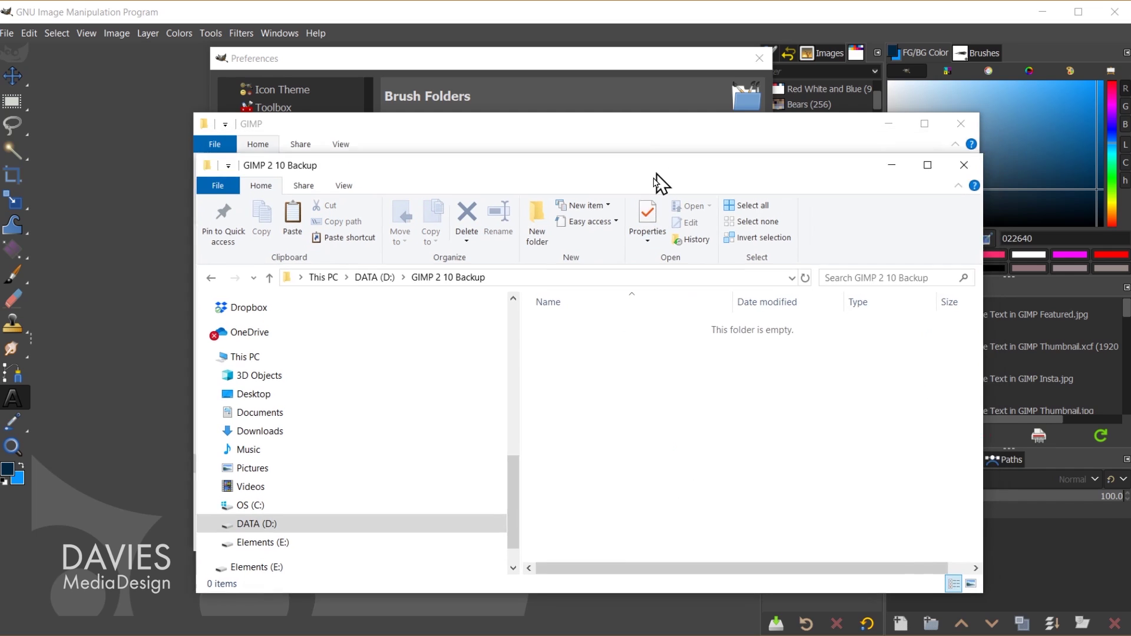
{"action": "left_click", "coordinate": [652, 136]}
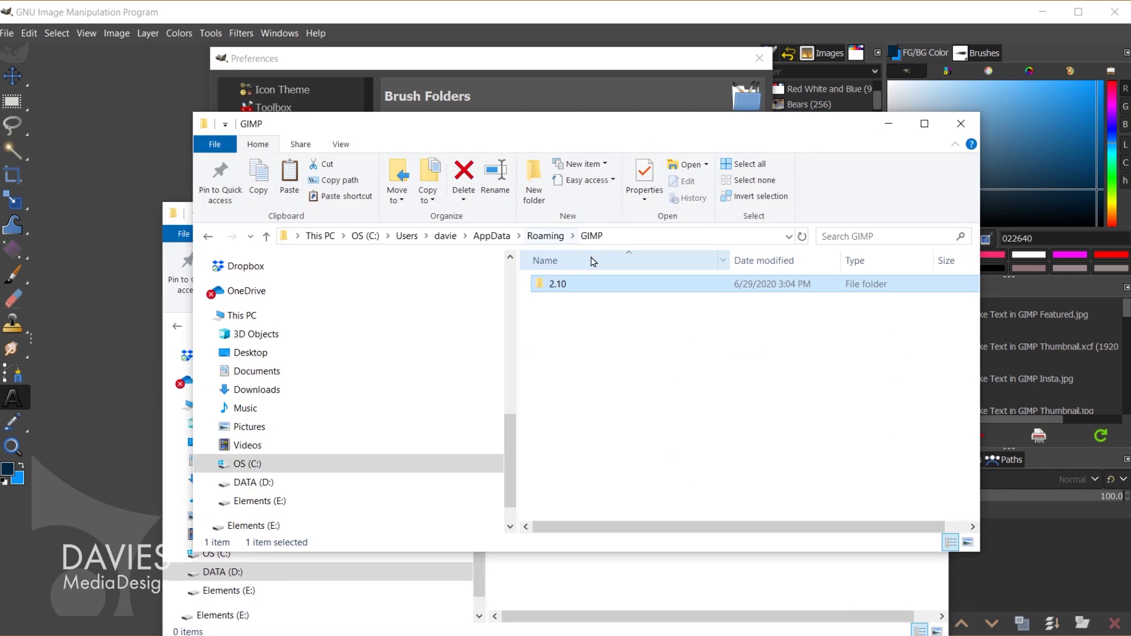
Step: Copy the 2.10 folder into D:\GIMP 2 10 Backup, then minimize the backup window
{"action": "right_click", "coordinate": [579, 287]}
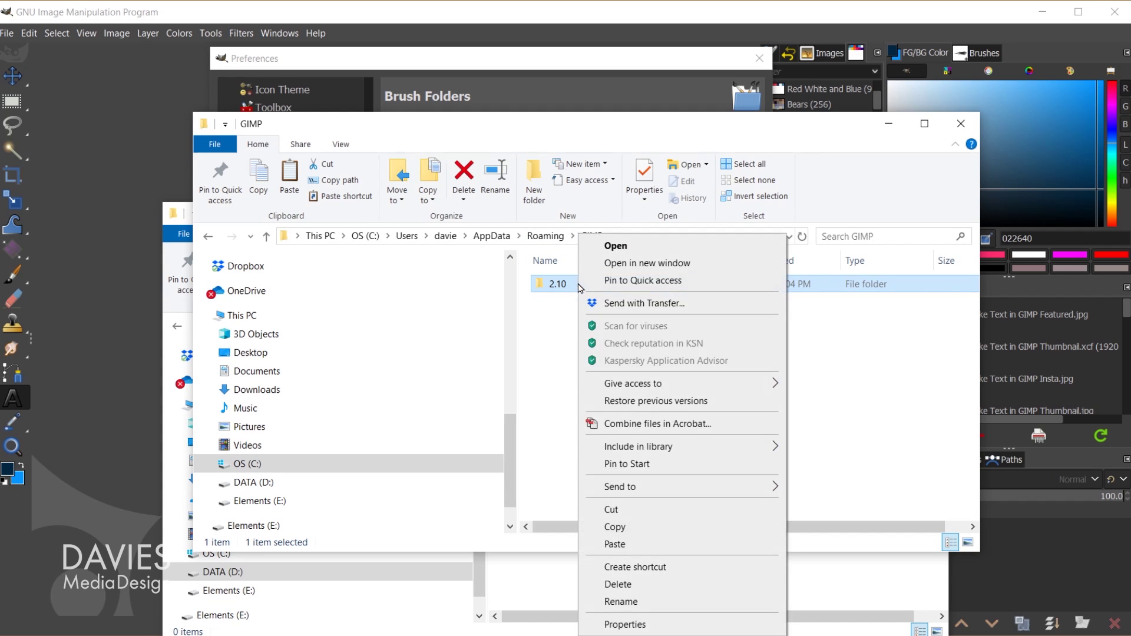
{"action": "left_click", "coordinate": [613, 531]}
{"action": "left_click", "coordinate": [644, 595]}
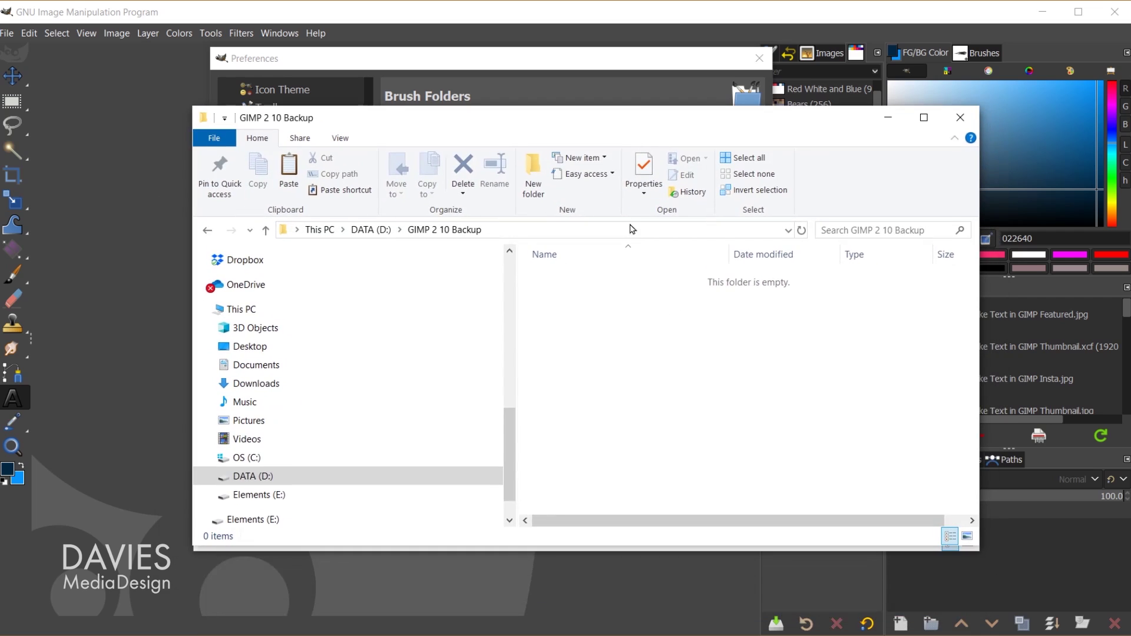
{"action": "right_click", "coordinate": [632, 378]}
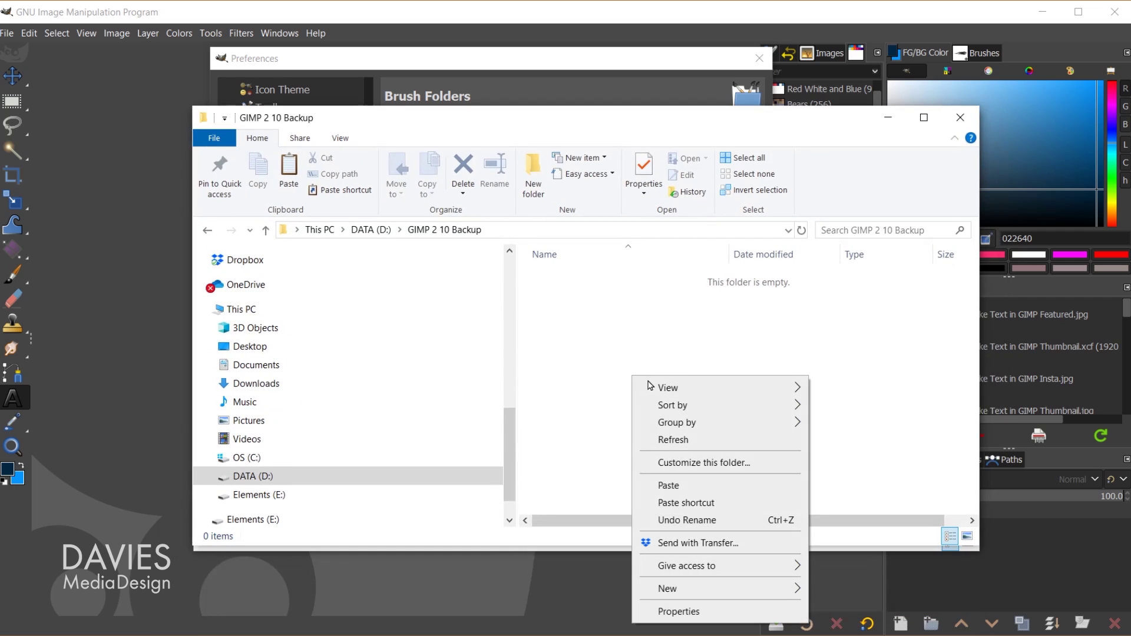
{"action": "left_click", "coordinate": [680, 487]}
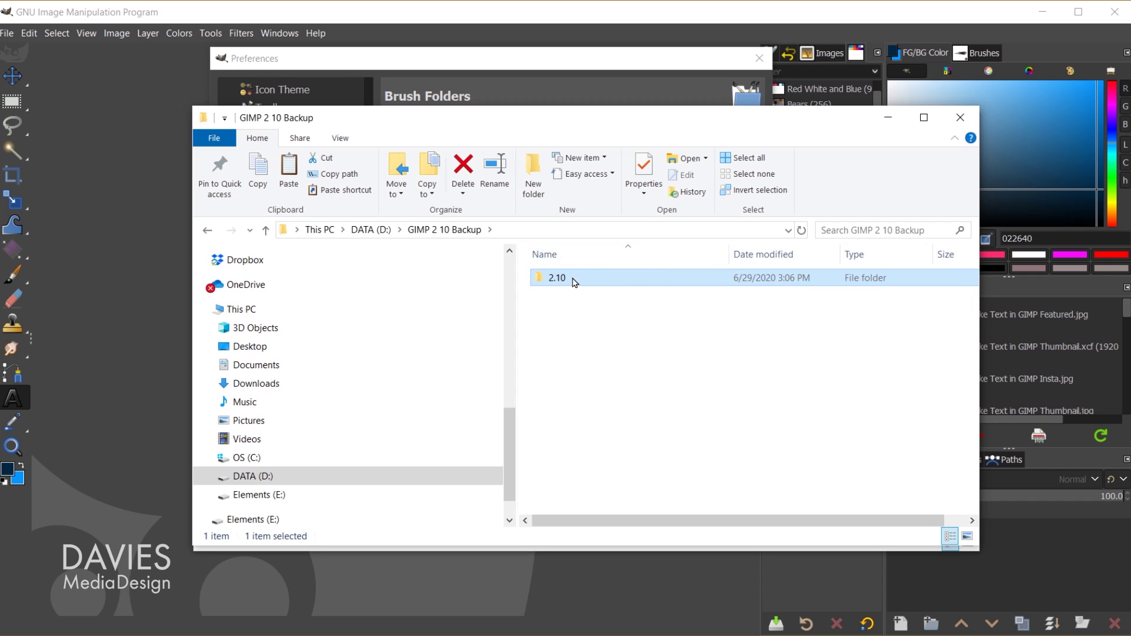
{"action": "left_click", "coordinate": [888, 120]}
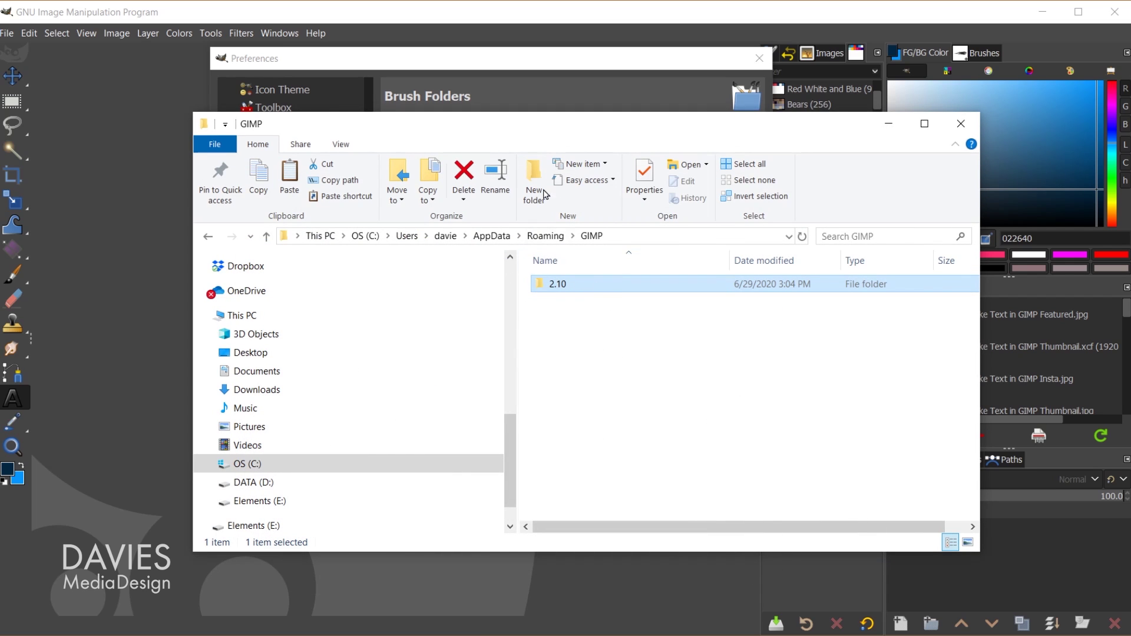
{"action": "mouse_move", "coordinate": [563, 132]}
{"action": "left_mouse_down"}
{"action": "mouse_move", "coordinate": [563, 218]}
{"action": "mouse_move", "coordinate": [652, 306]}
{"action": "mouse_move", "coordinate": [642, 275]}
{"action": "left_mouse_up"}
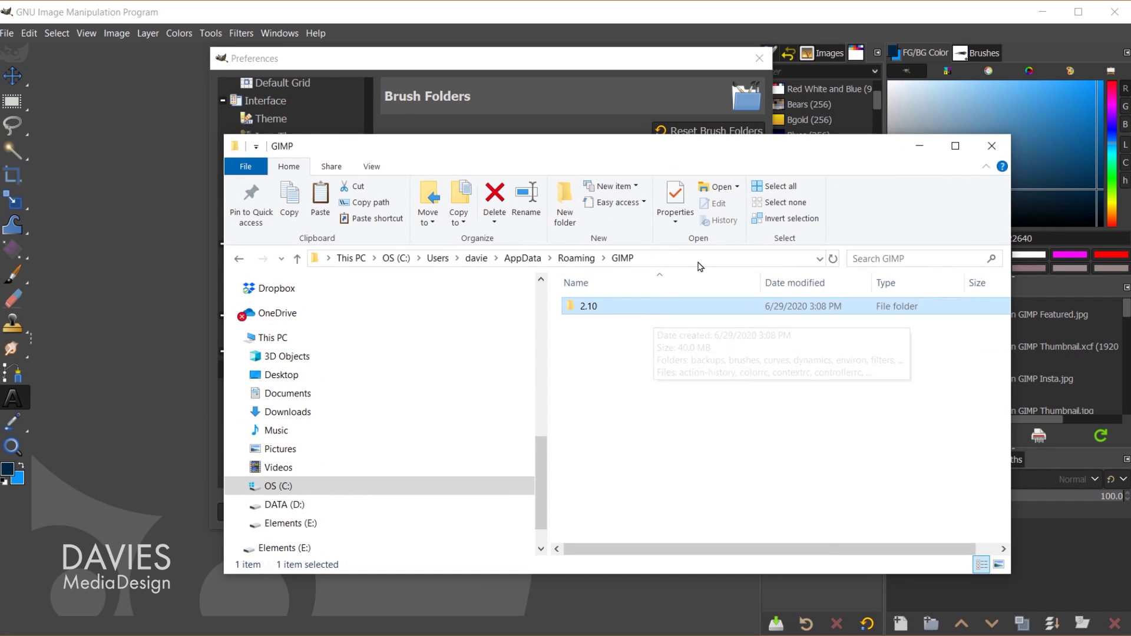
Step: Close Preferences and GIMP, then delete the original 2.10 folder from AppData\Roaming\GIMP
{"action": "left_click", "coordinate": [760, 59]}
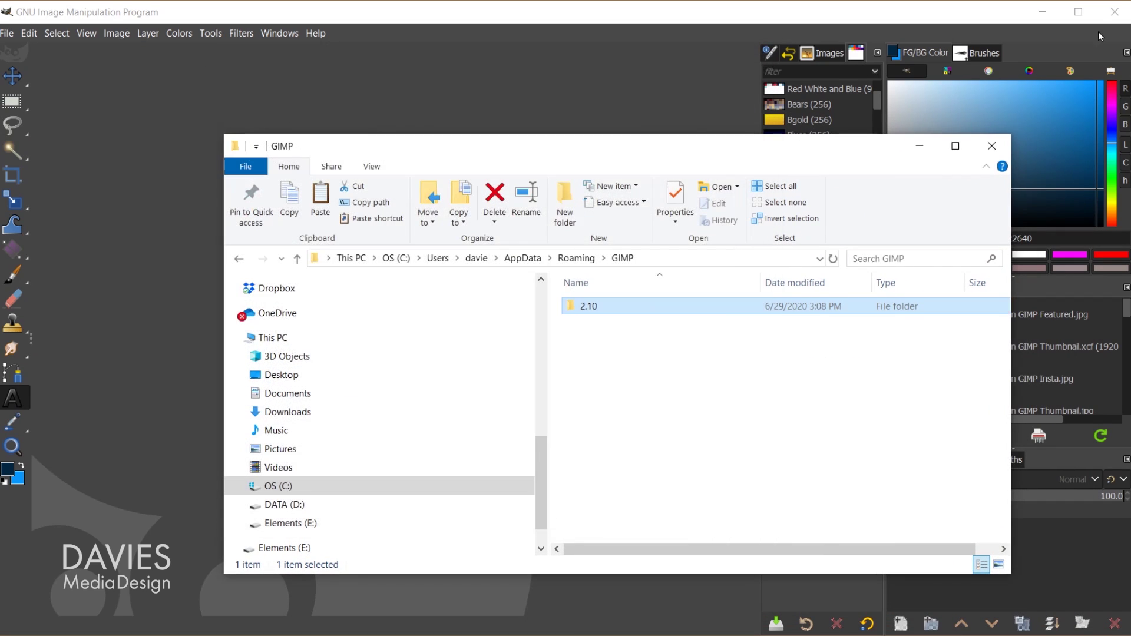
{"action": "left_click", "coordinate": [1113, 13]}
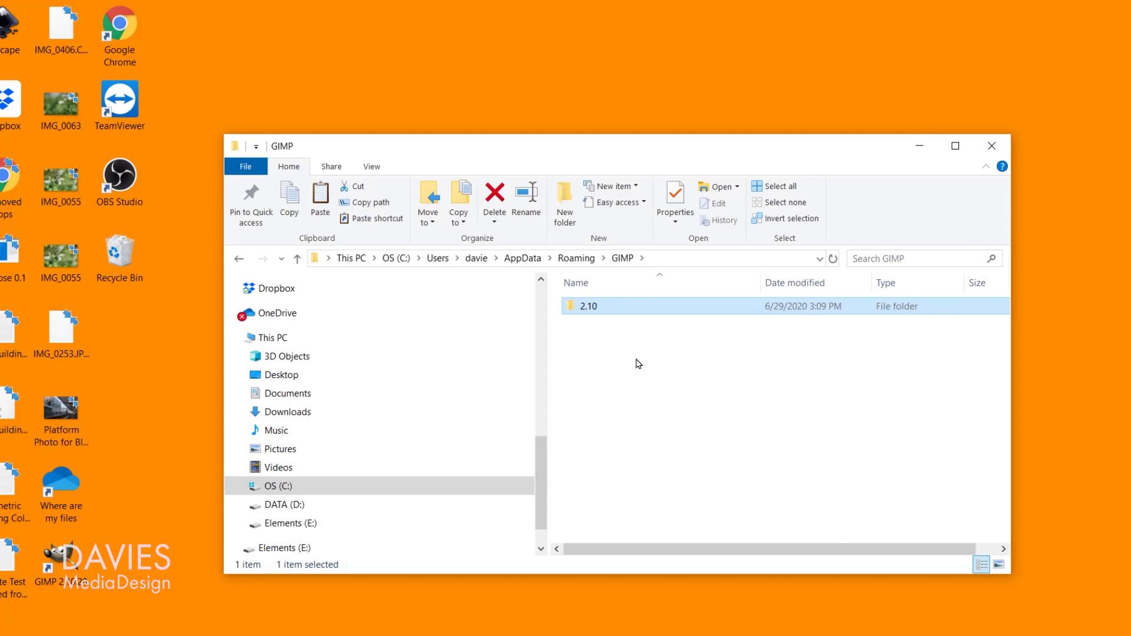
{"action": "right_click", "coordinate": [590, 310]}
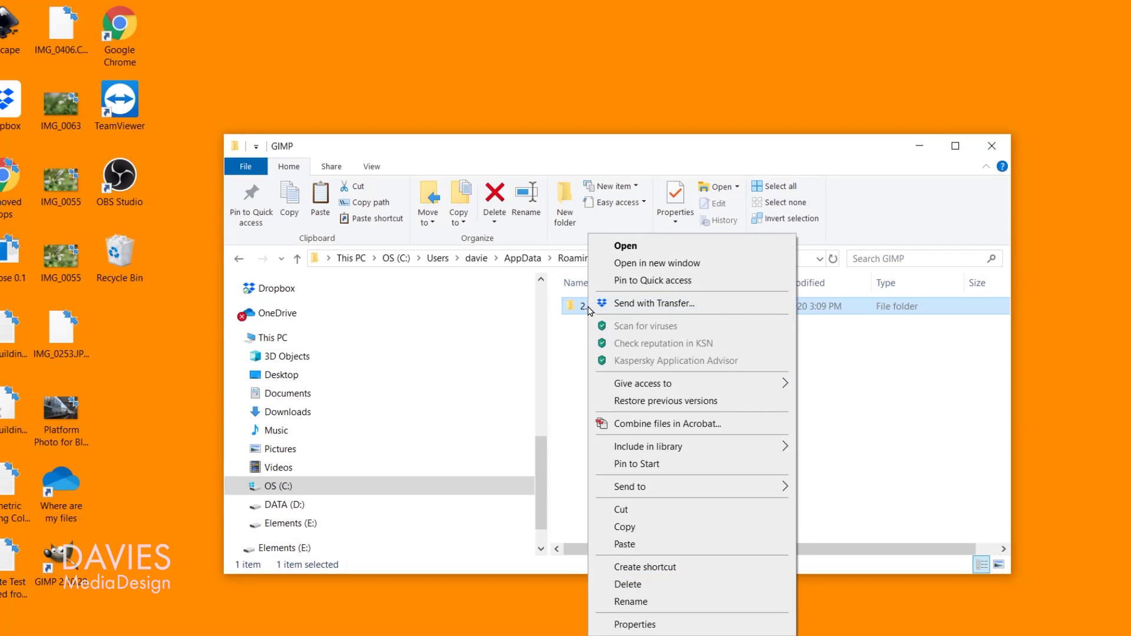
{"action": "left_click", "coordinate": [647, 580]}
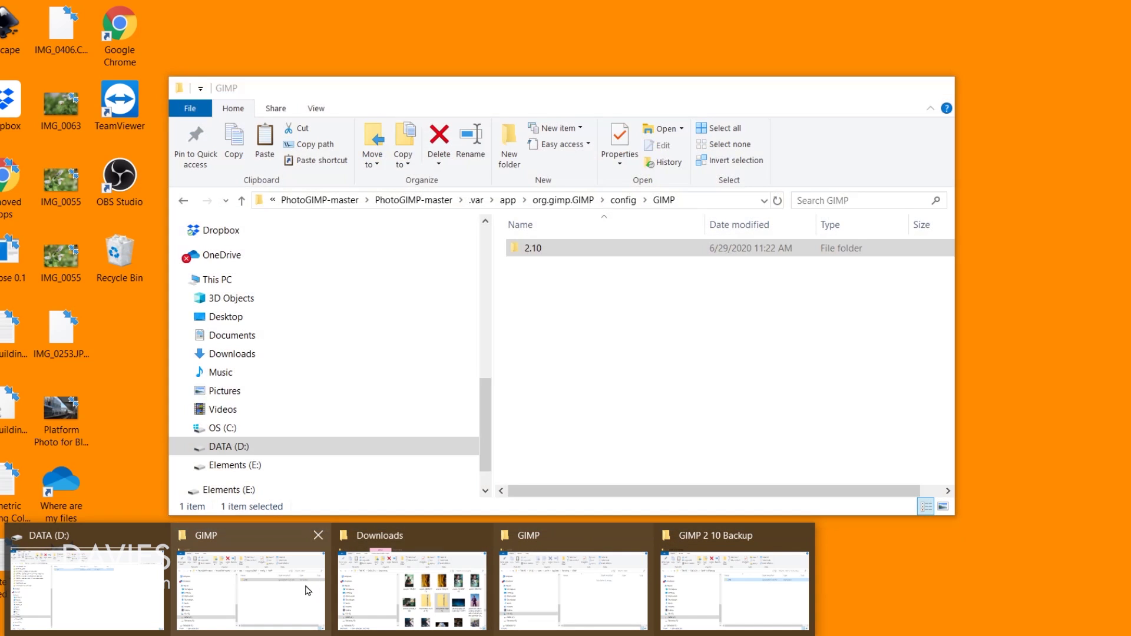
Step: Paste the PhotoGIMP 2.10 folder into the empty AppData\Roaming\GIMP folder and refresh the desktop
{"action": "left_click", "coordinate": [305, 586]}
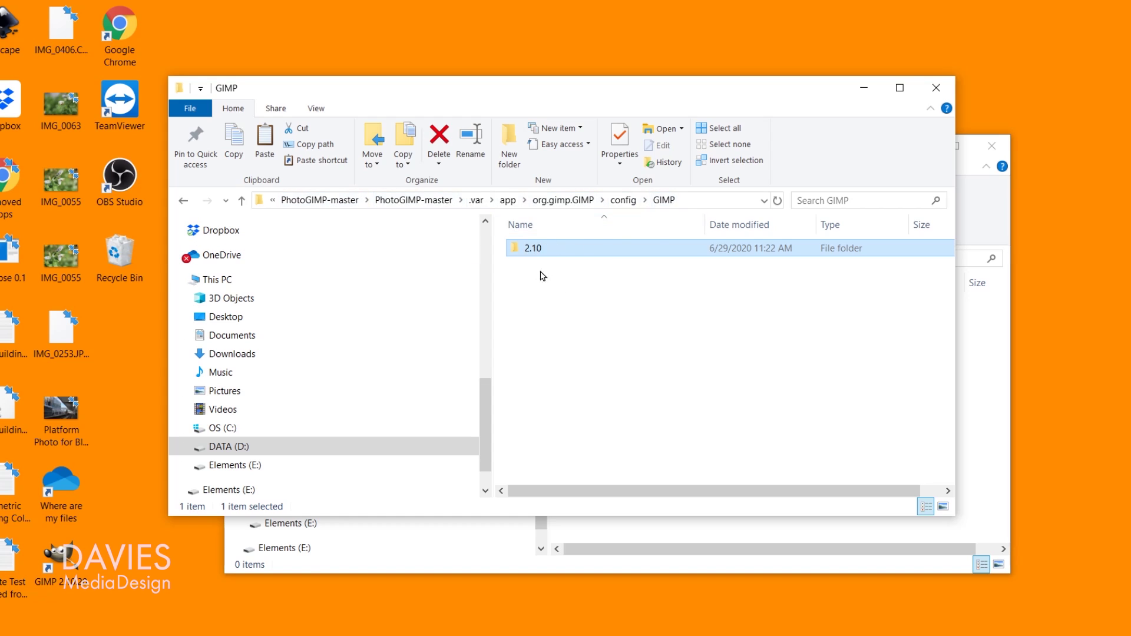
{"action": "mouse_move", "coordinate": [540, 260]}
{"action": "left_click", "coordinate": [865, 88]}
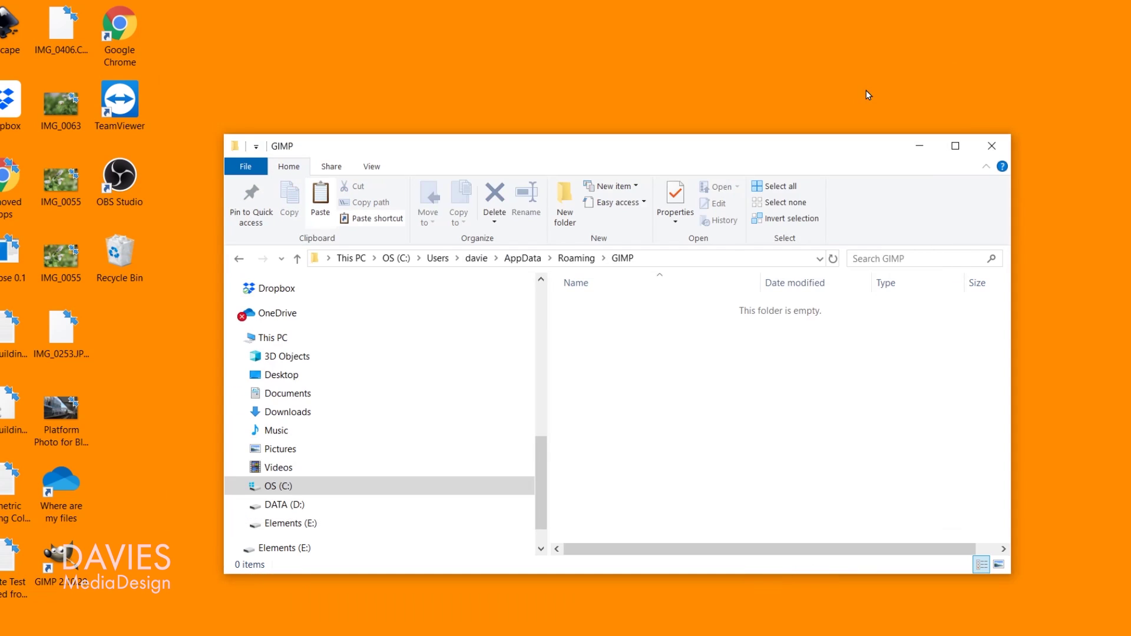
{"action": "right_click", "coordinate": [647, 351]}
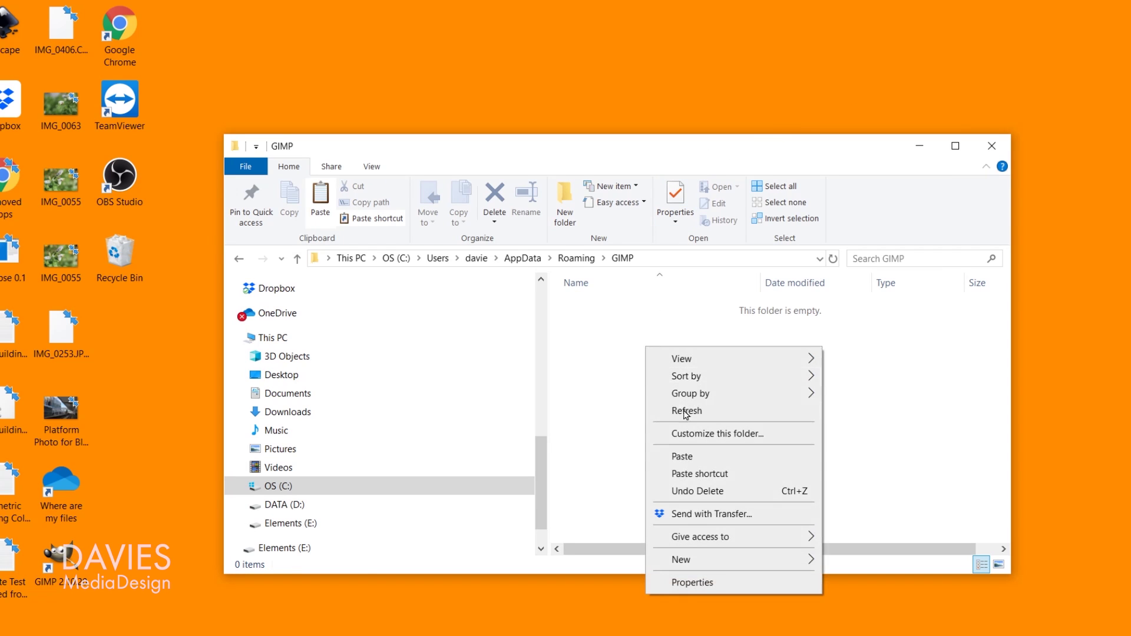
{"action": "left_click", "coordinate": [699, 459]}
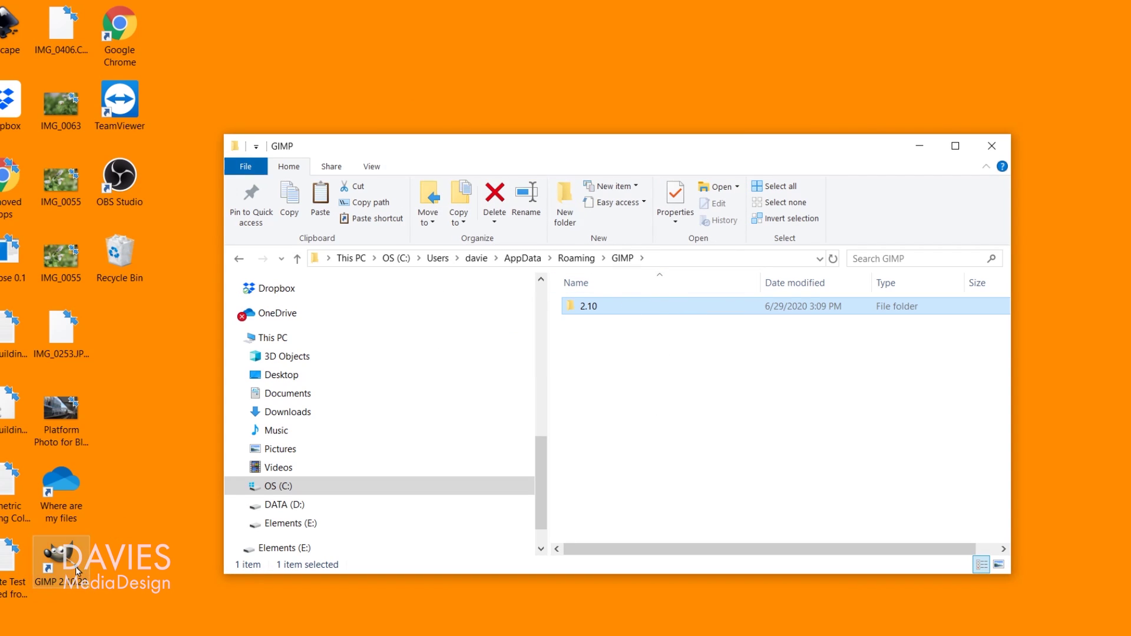
{"action": "right_click", "coordinate": [433, 80]}
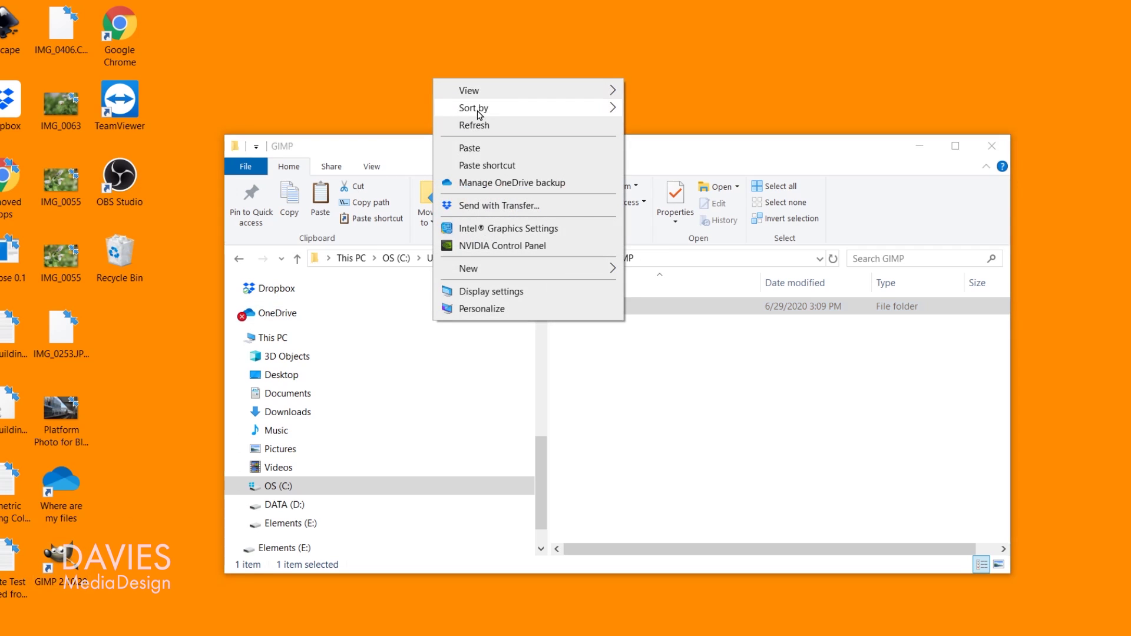
{"action": "left_click", "coordinate": [487, 126]}
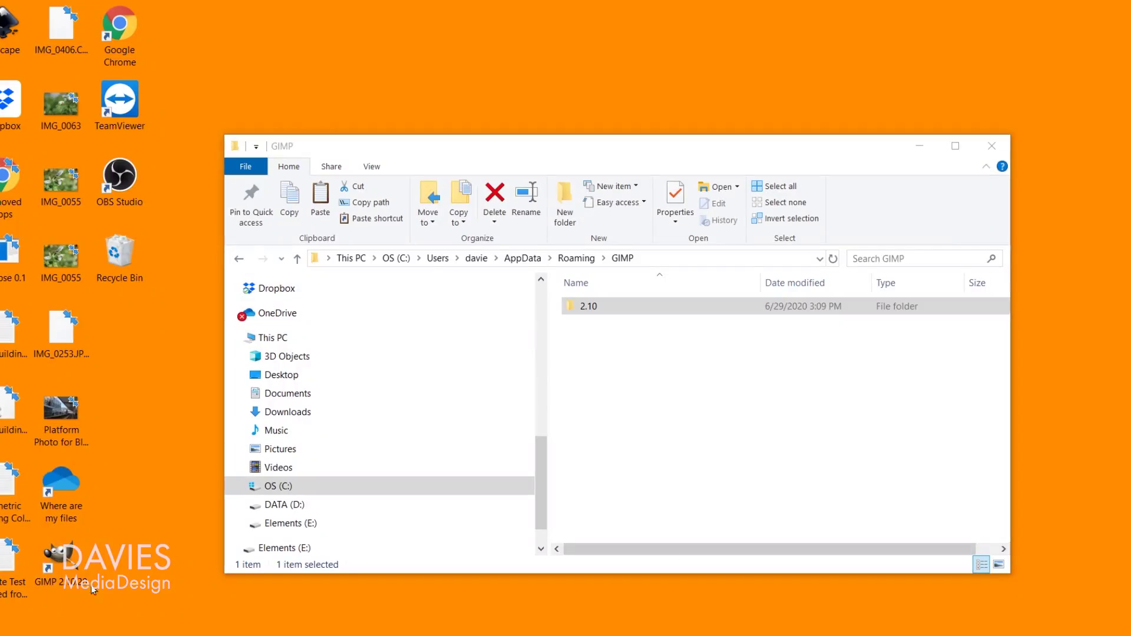
Step: Launch GIMP from the desktop shortcut with PhotoGIMP settings and widen the toolbox slightly
{"action": "double_click", "coordinate": [88, 585]}
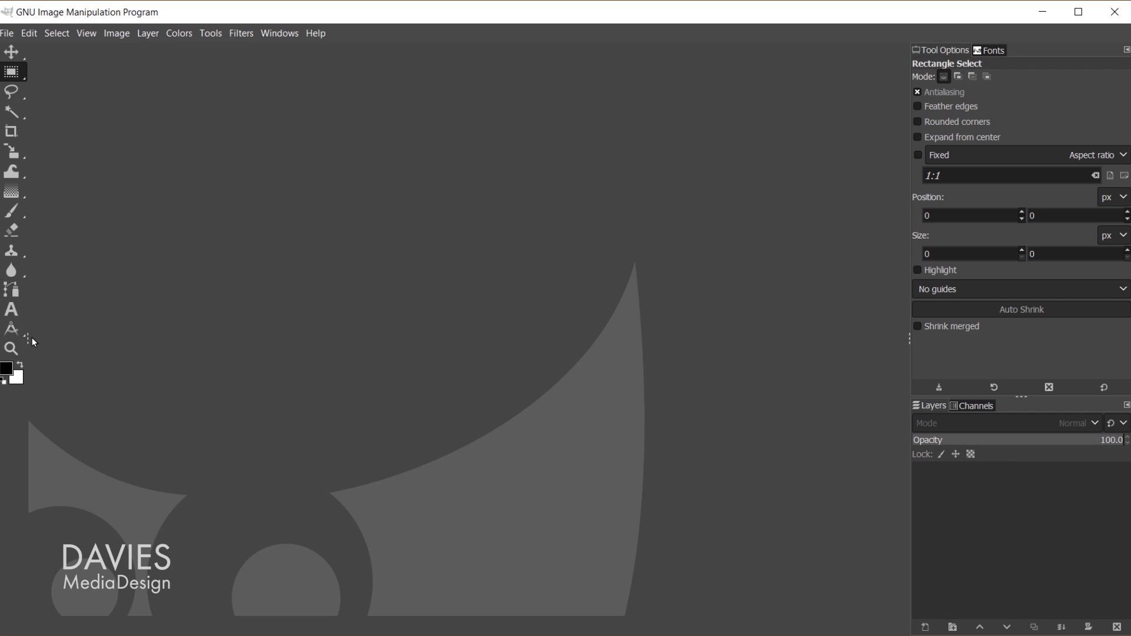
{"action": "left_click_drag", "start_coordinate": [27, 337], "coordinate": [33, 338]}
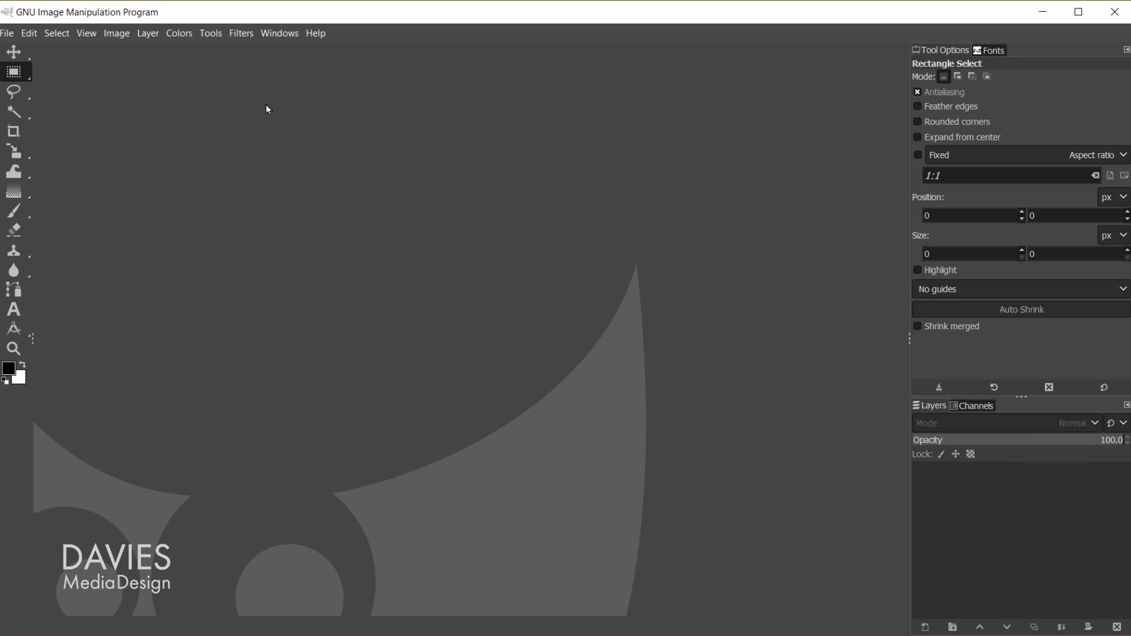
Step: Create a new blank 1280×720 image and select the Crop tool
{"action": "left_click", "coordinate": [7, 33]}
{"action": "left_click", "coordinate": [23, 51]}
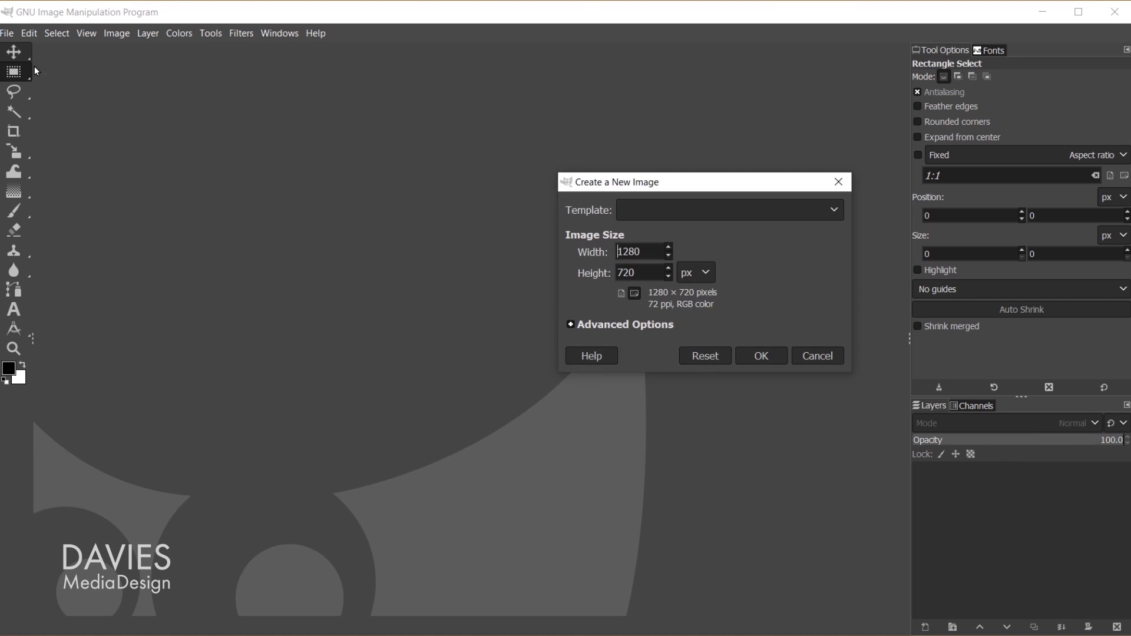
{"action": "left_click", "coordinate": [762, 355]}
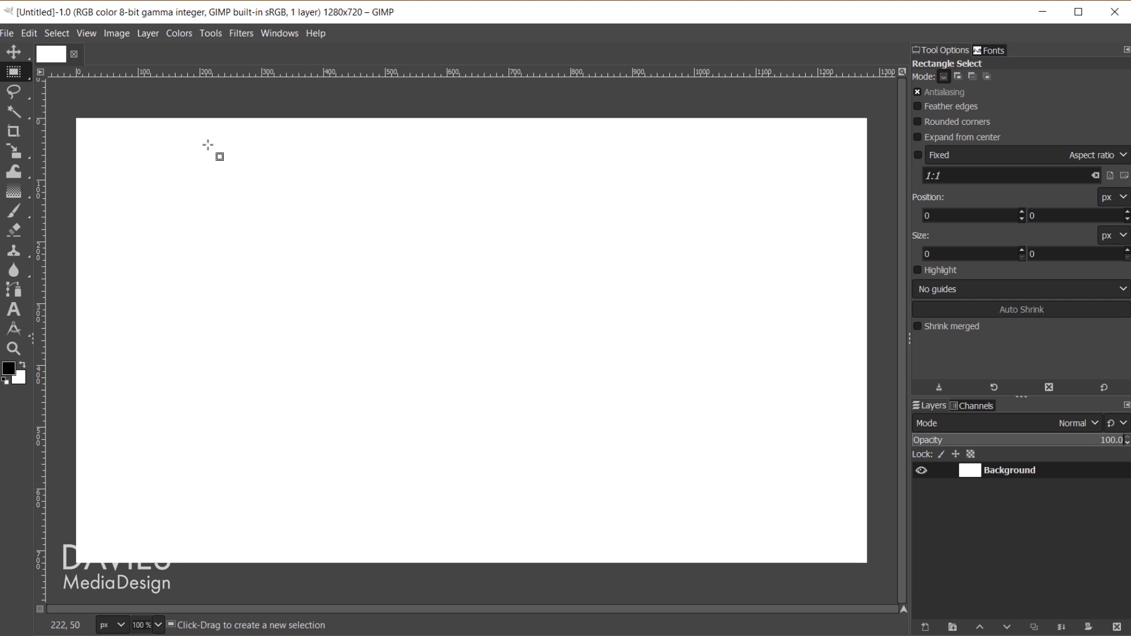
{"action": "mouse_move", "coordinate": [16, 53]}
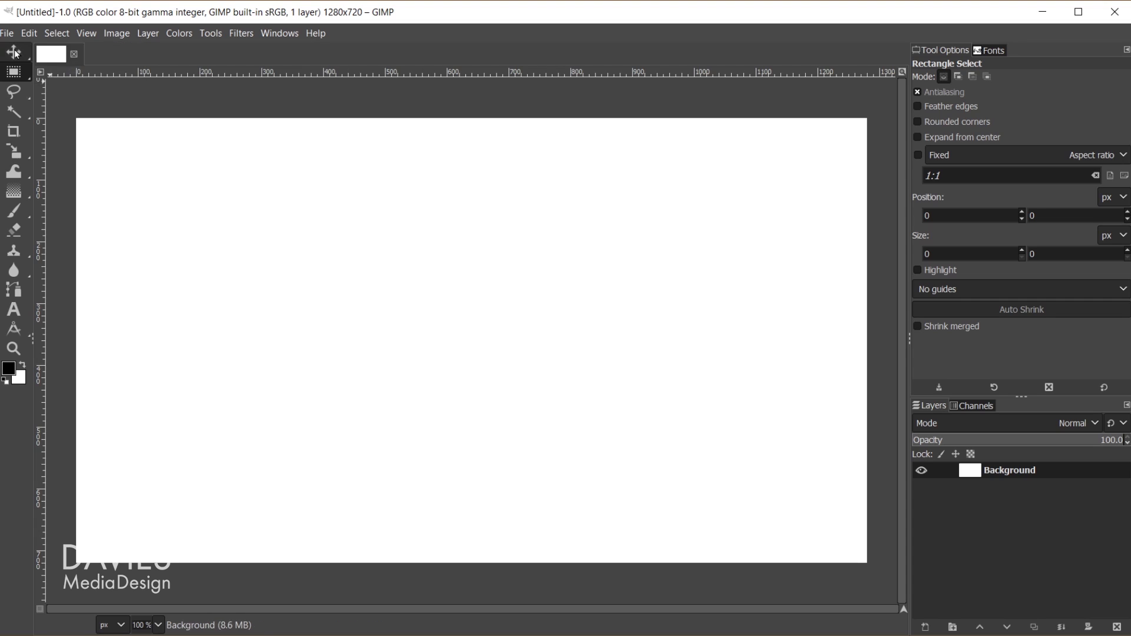
{"action": "mouse_move", "coordinate": [17, 221]}
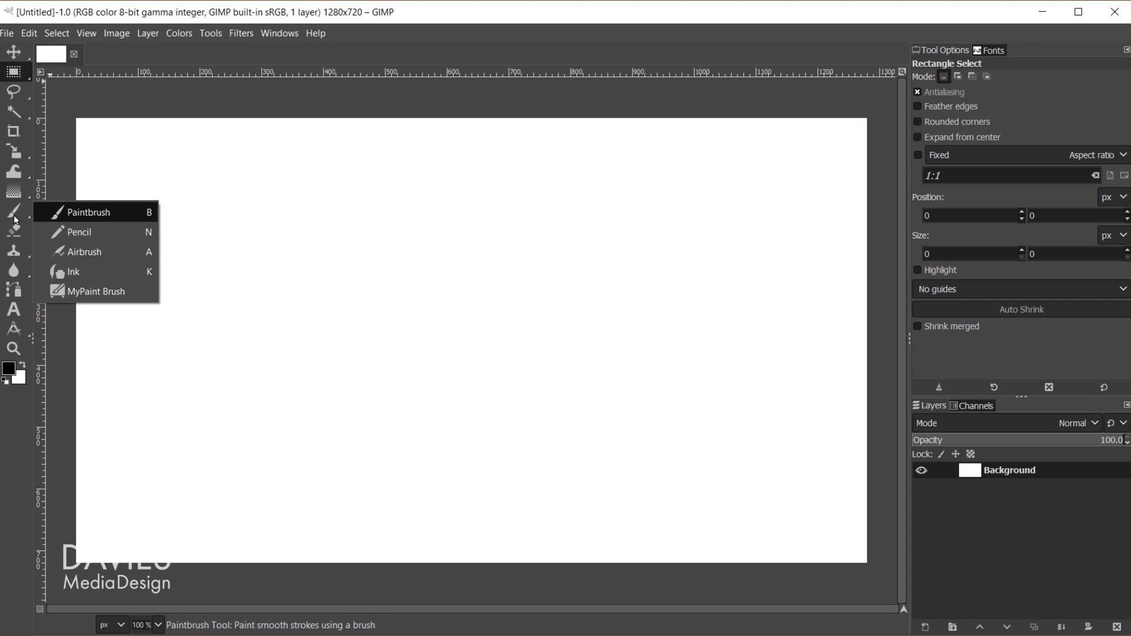
{"action": "left_click", "coordinate": [15, 130]}
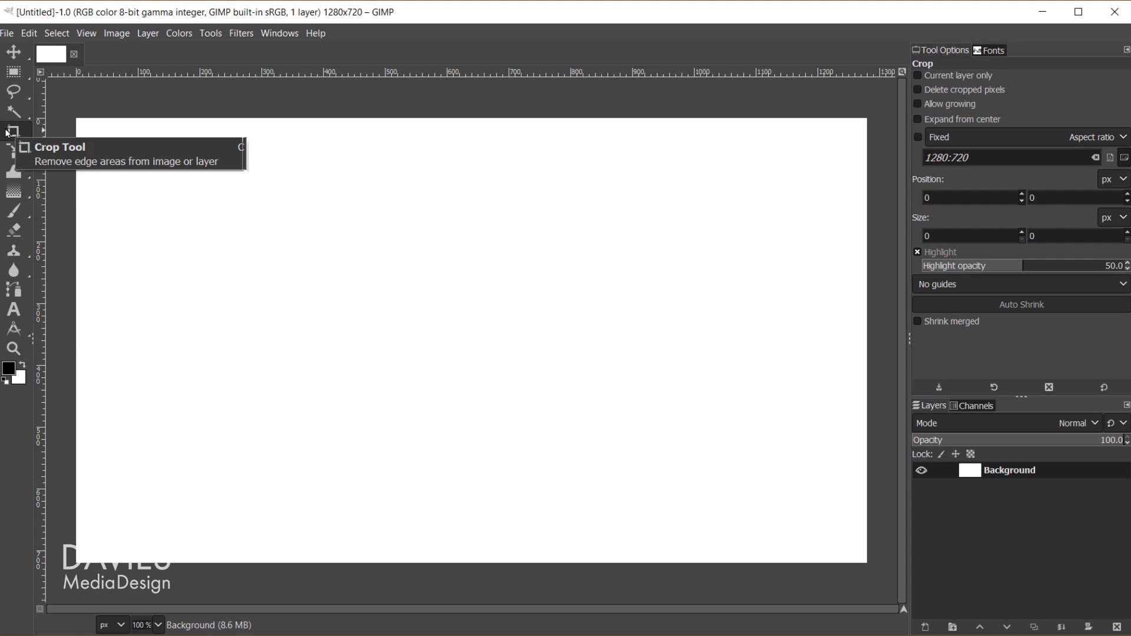
Step: Scroll through the installed fonts in the Fonts tab
{"action": "left_click", "coordinate": [992, 51]}
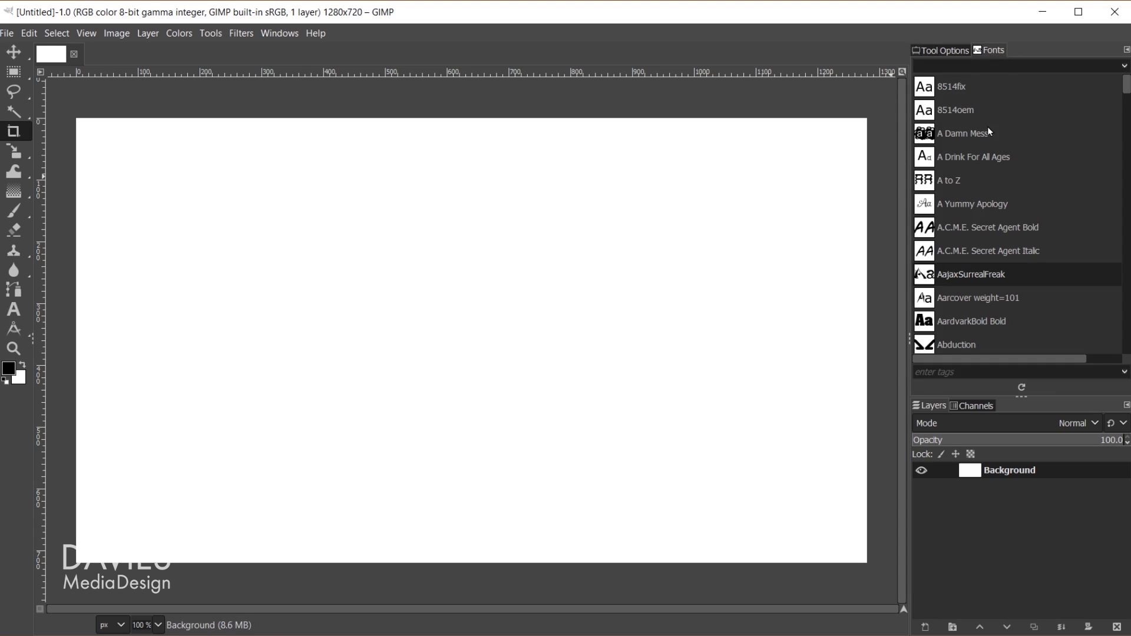
{"action": "scroll", "coordinate": [973, 250], "scroll_direction": "down", "scroll_amount": 10}
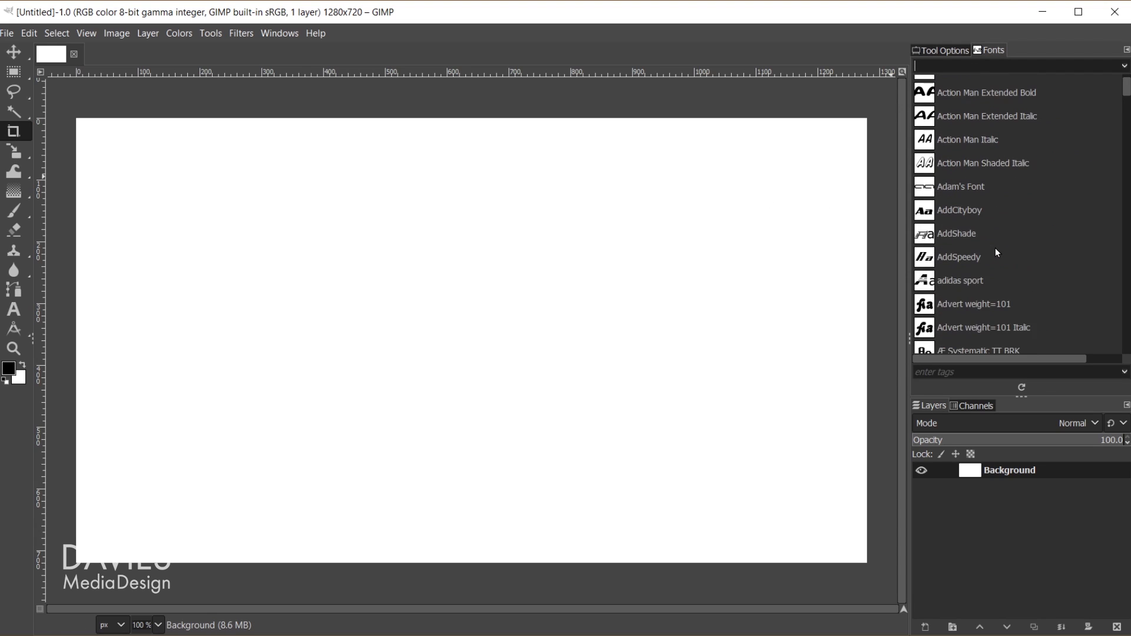
{"action": "scroll", "coordinate": [997, 252], "scroll_direction": "down", "scroll_amount": 8}
{"action": "scroll", "coordinate": [997, 253], "scroll_direction": "down", "scroll_amount": 10}
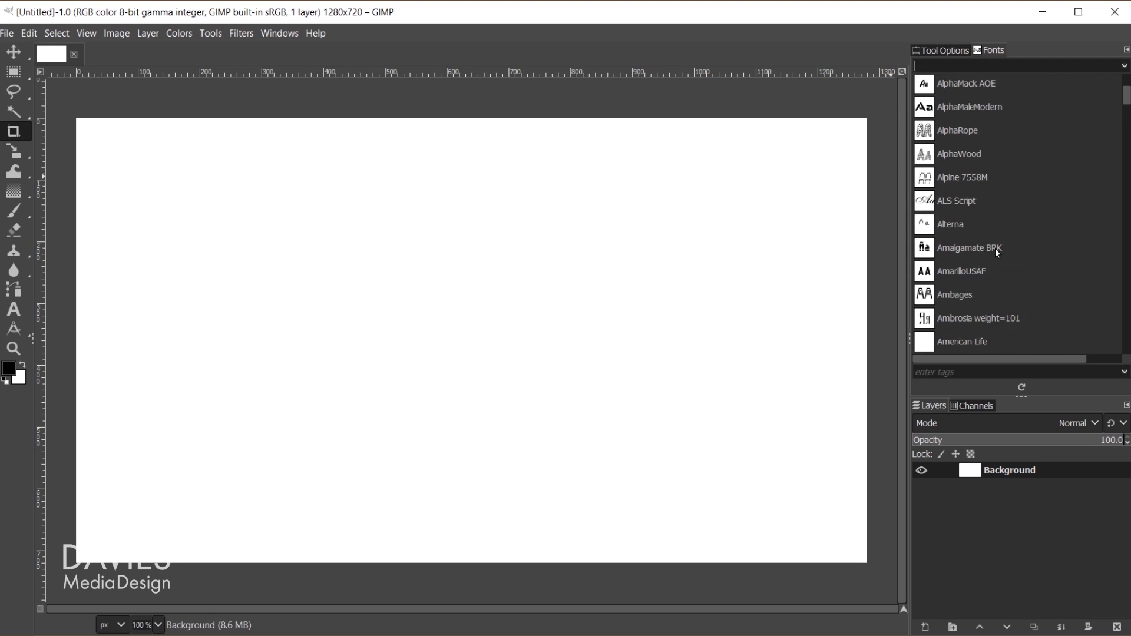
Step: Select the Paintbrush and show its Tool Options and brush chooser
{"action": "left_click", "coordinate": [16, 217]}
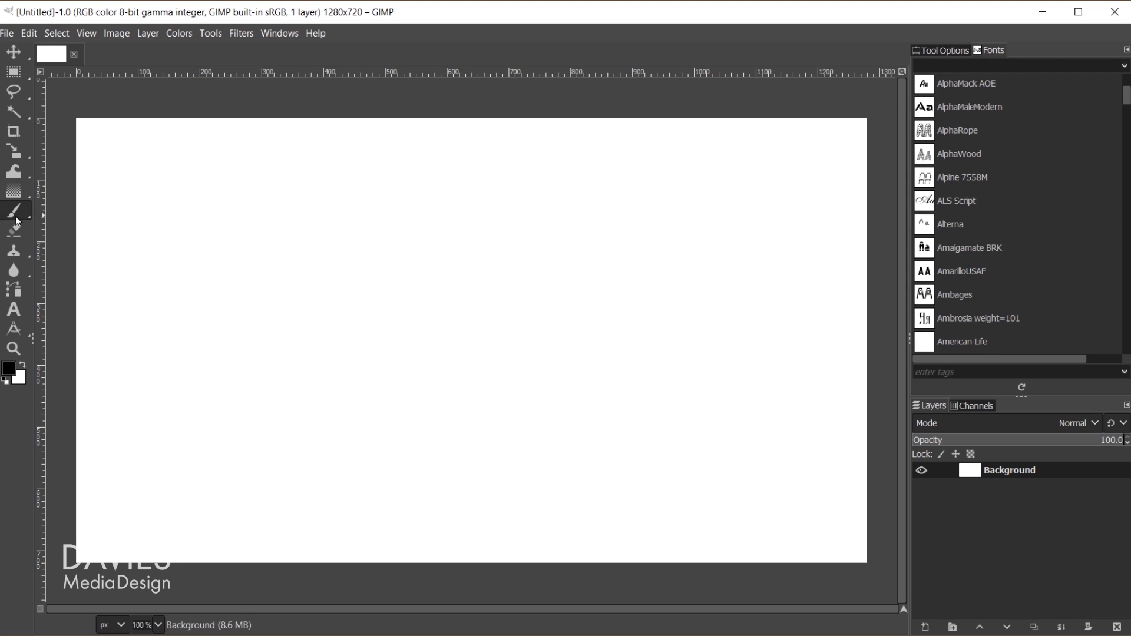
{"action": "left_click", "coordinate": [953, 49]}
{"action": "left_click", "coordinate": [924, 121]}
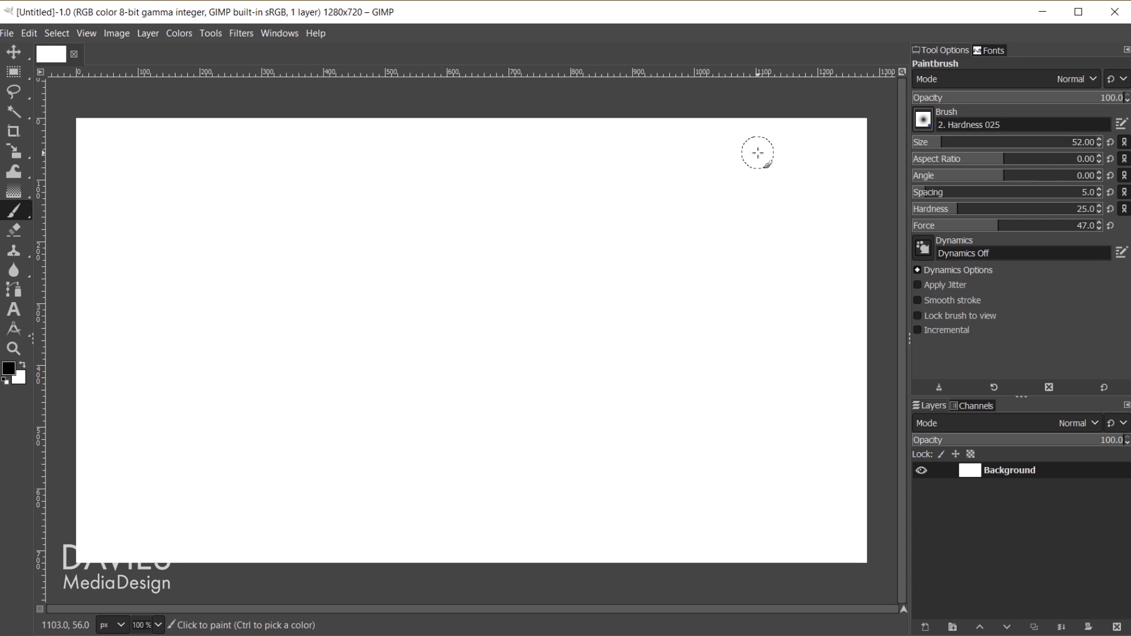
Step: Close GIMP and delete the PhotoGIMP 2.10 folder from AppData\Roaming\GIMP
{"action": "left_click", "coordinate": [1115, 12]}
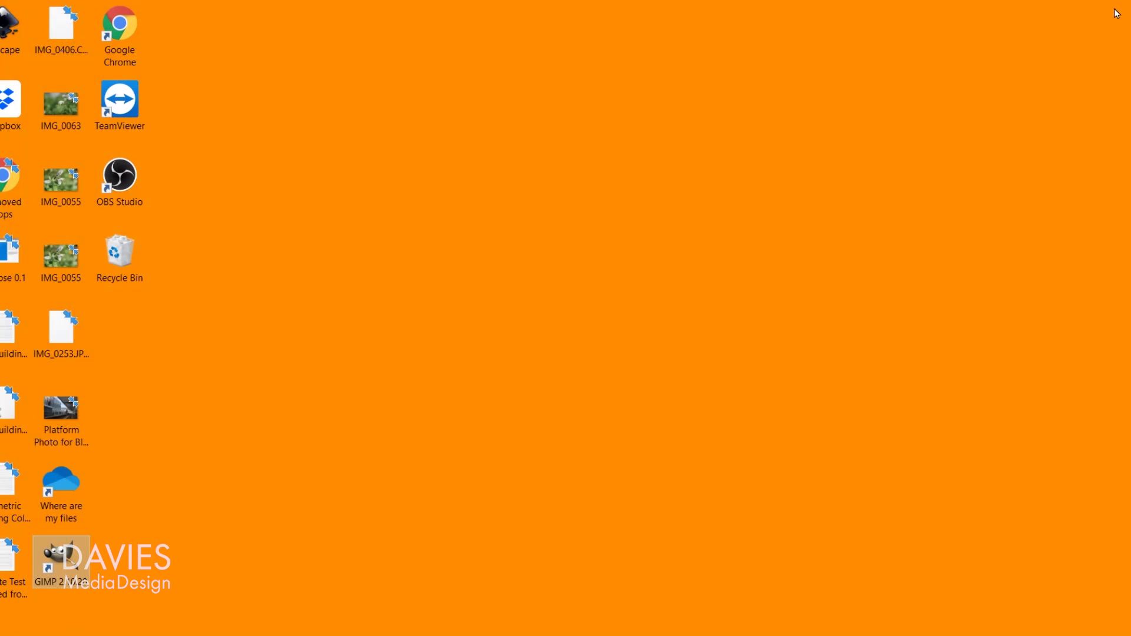
{"action": "mouse_move", "coordinate": [534, 634]}
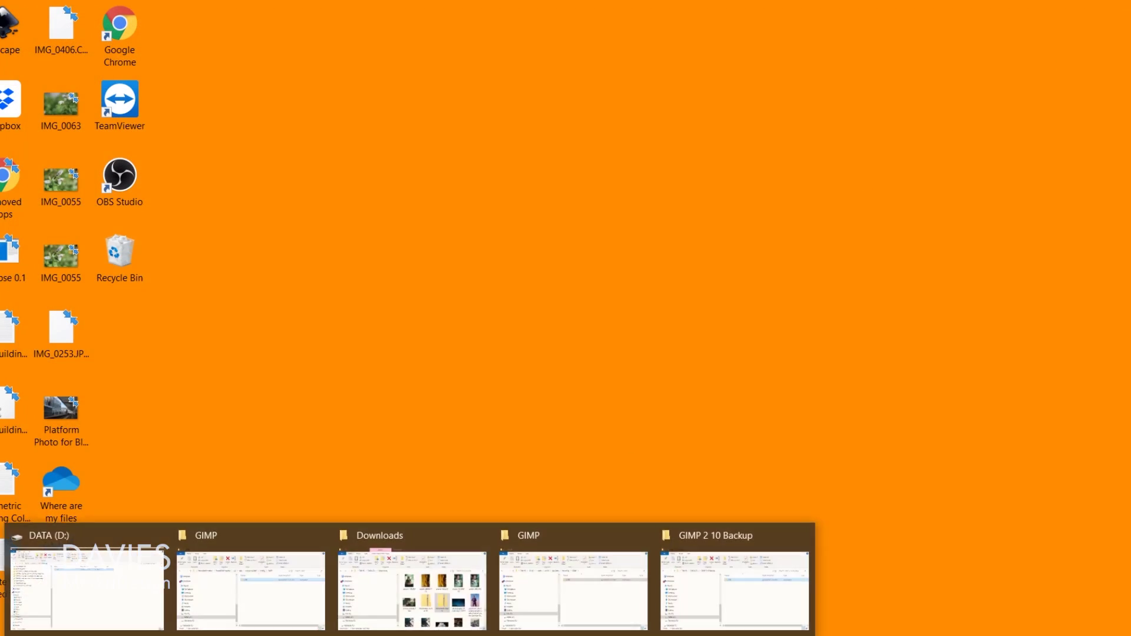
{"action": "left_click", "coordinate": [748, 565]}
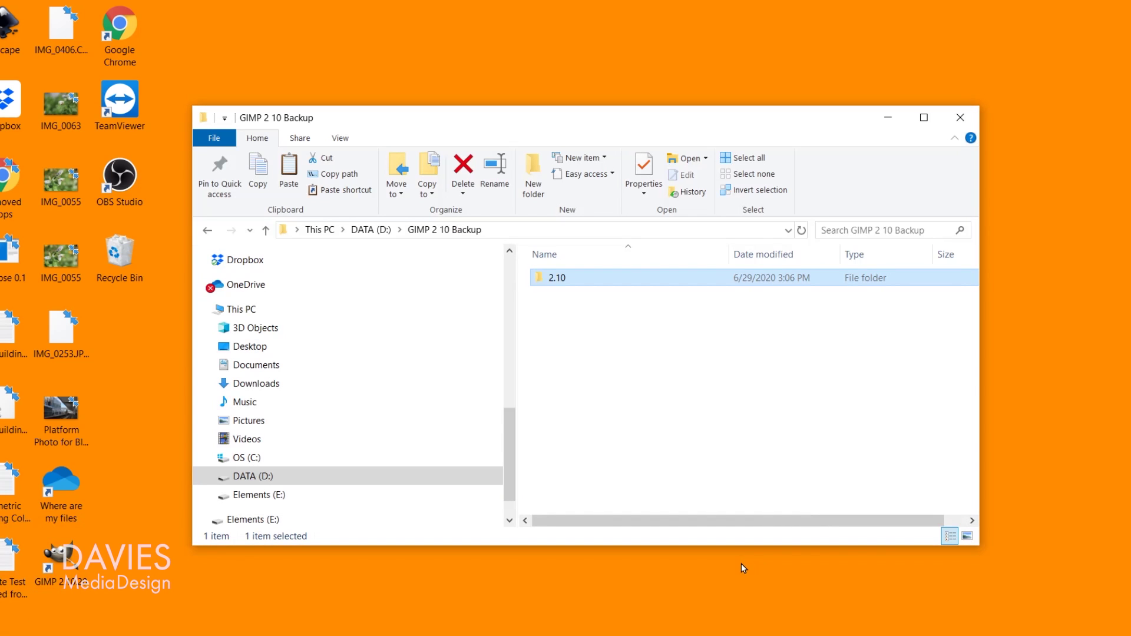
{"action": "left_click", "coordinate": [420, 624]}
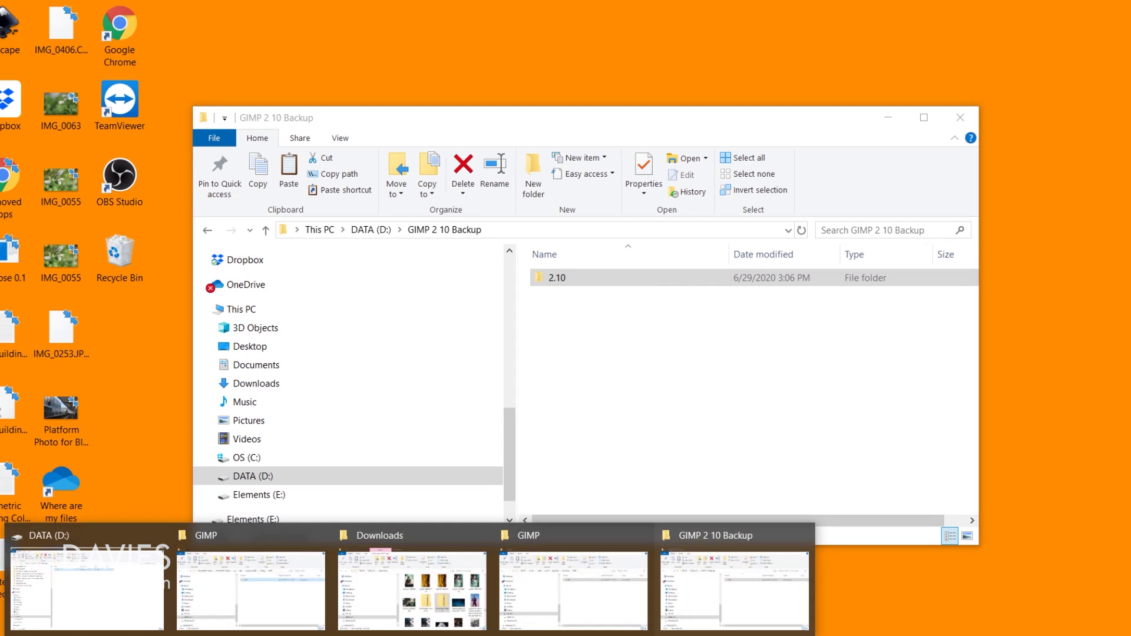
{"action": "left_click", "coordinate": [596, 586]}
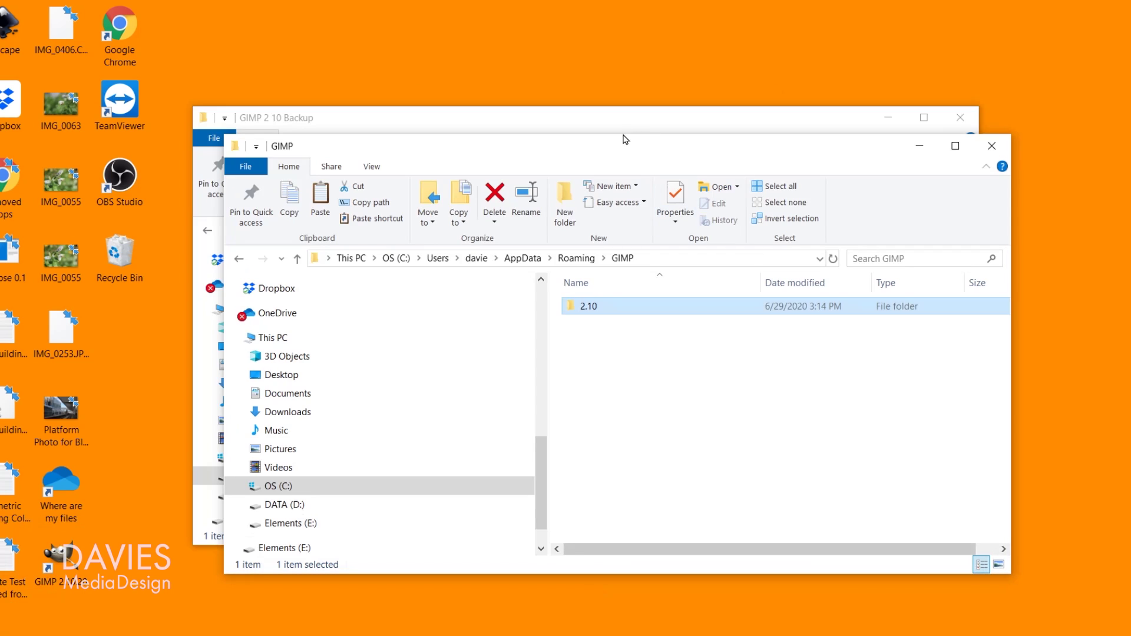
{"action": "left_click_drag", "start_coordinate": [616, 152], "coordinate": [751, 77]}
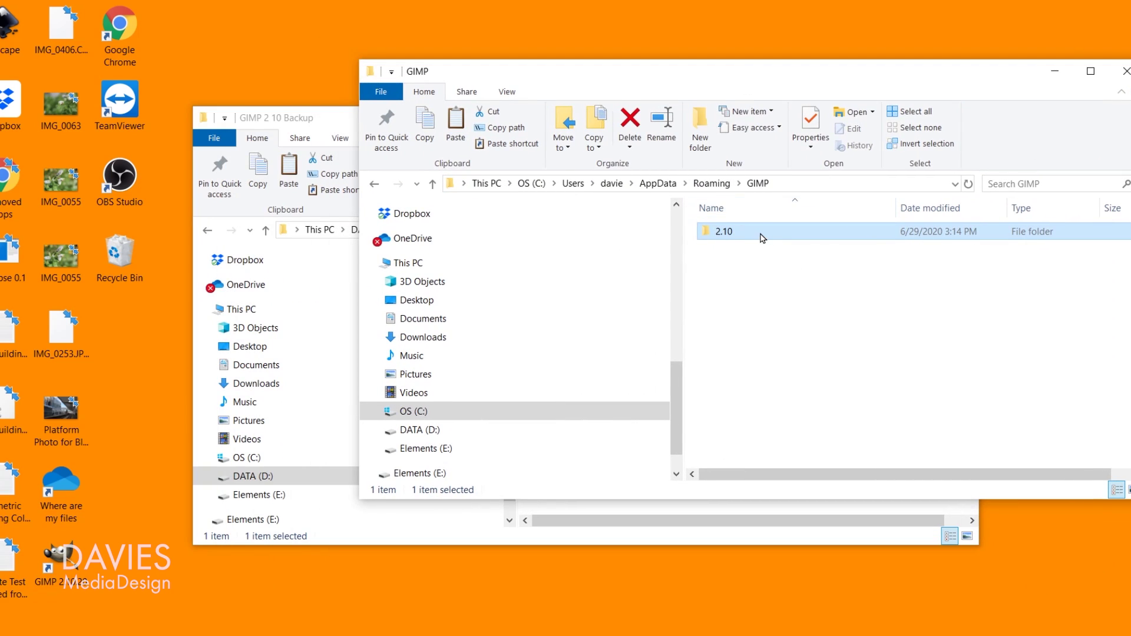
{"action": "mouse_move", "coordinate": [763, 238]}
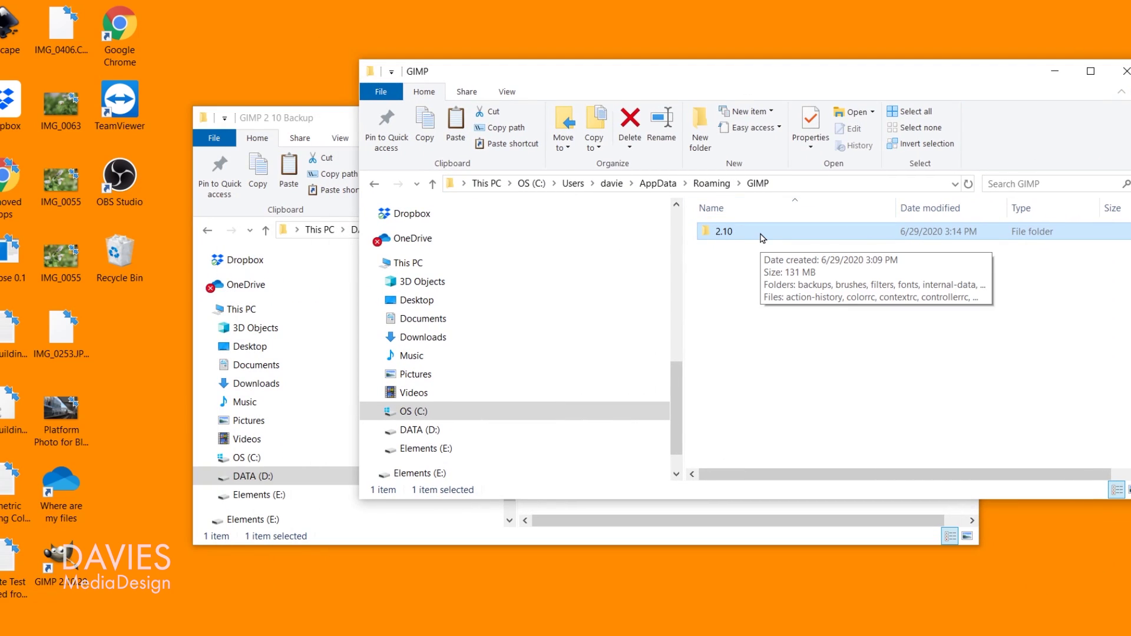
{"action": "right_click", "coordinate": [746, 236]}
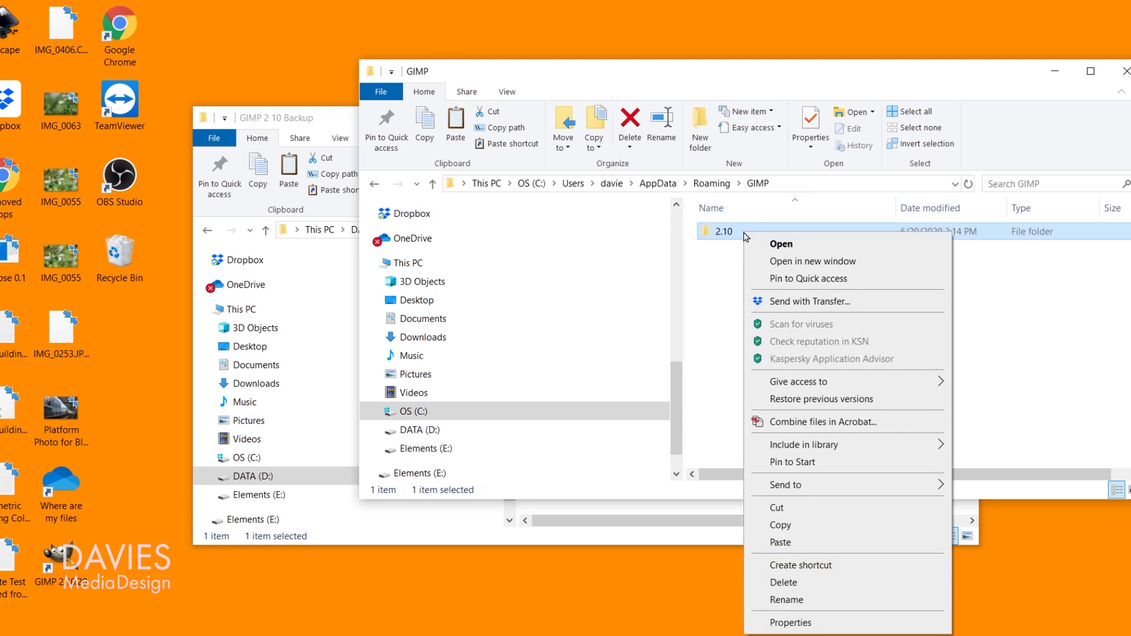
{"action": "left_click", "coordinate": [792, 583]}
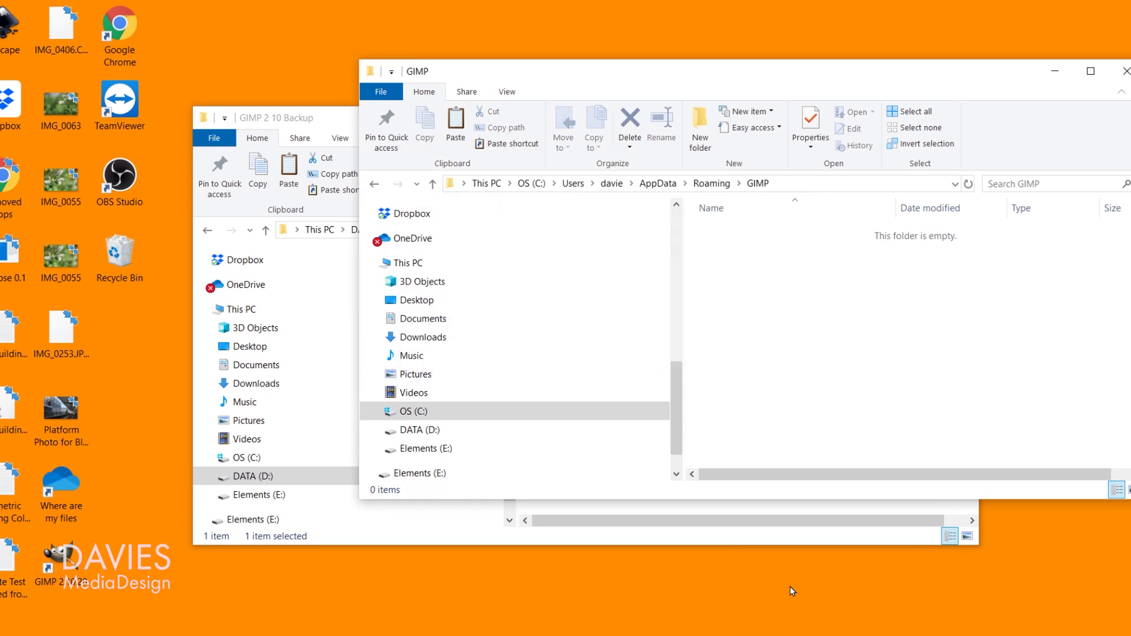
Step: Copy the backup 2.10 folder from GIMP 2 10 Backup into the empty GIMP folder
{"action": "left_click", "coordinate": [333, 123]}
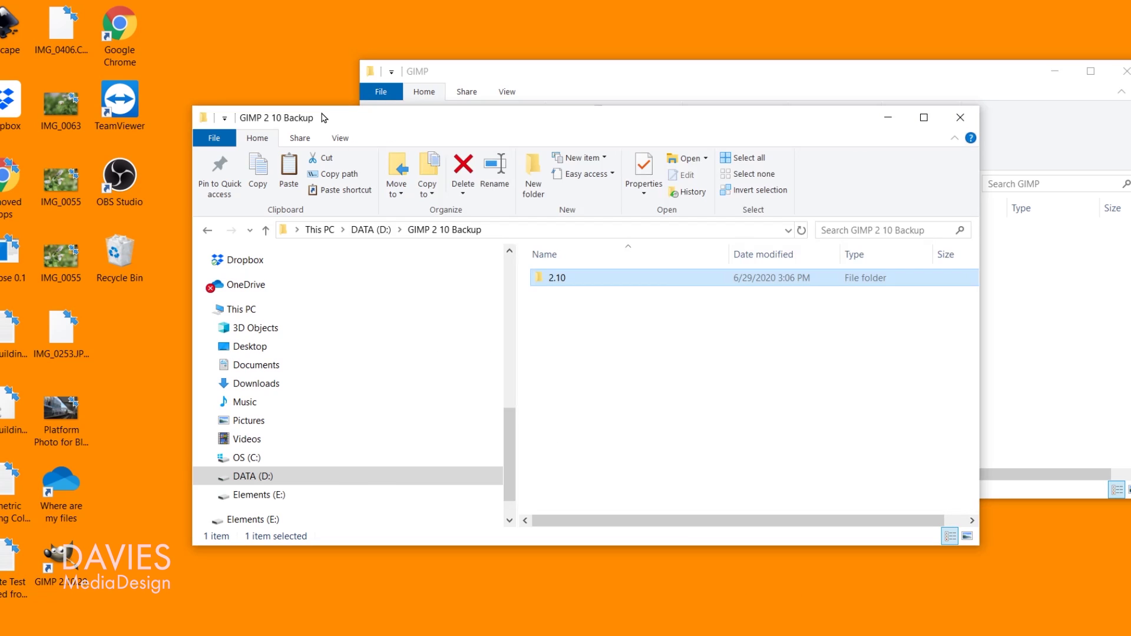
{"action": "right_click", "coordinate": [552, 282]}
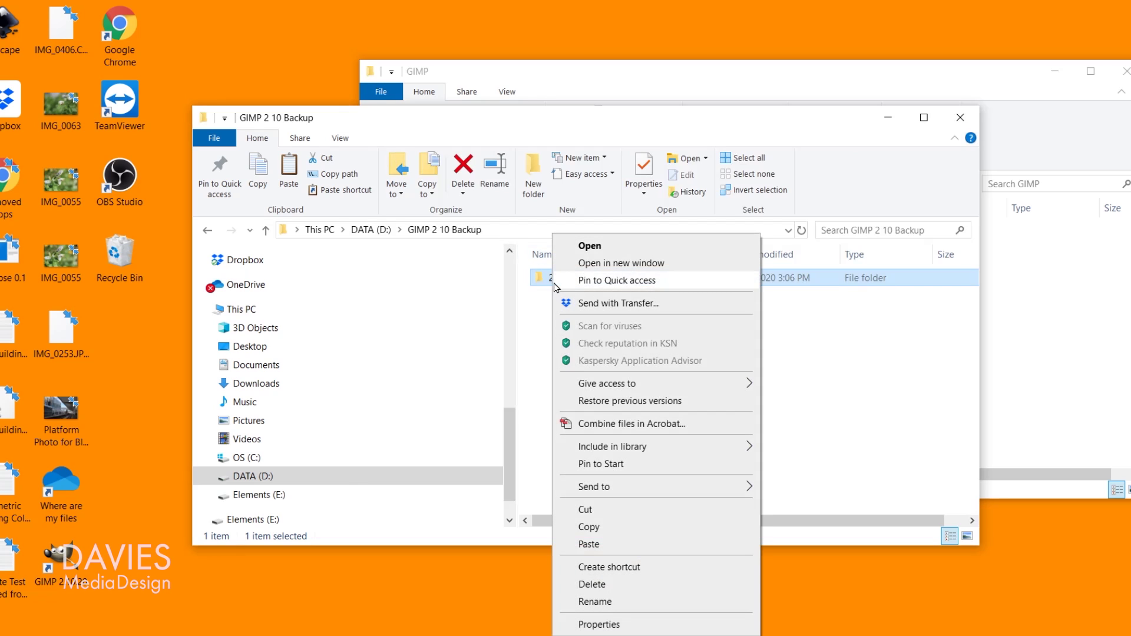
{"action": "left_click", "coordinate": [610, 525]}
{"action": "left_click", "coordinate": [1060, 321]}
{"action": "right_click", "coordinate": [796, 317]}
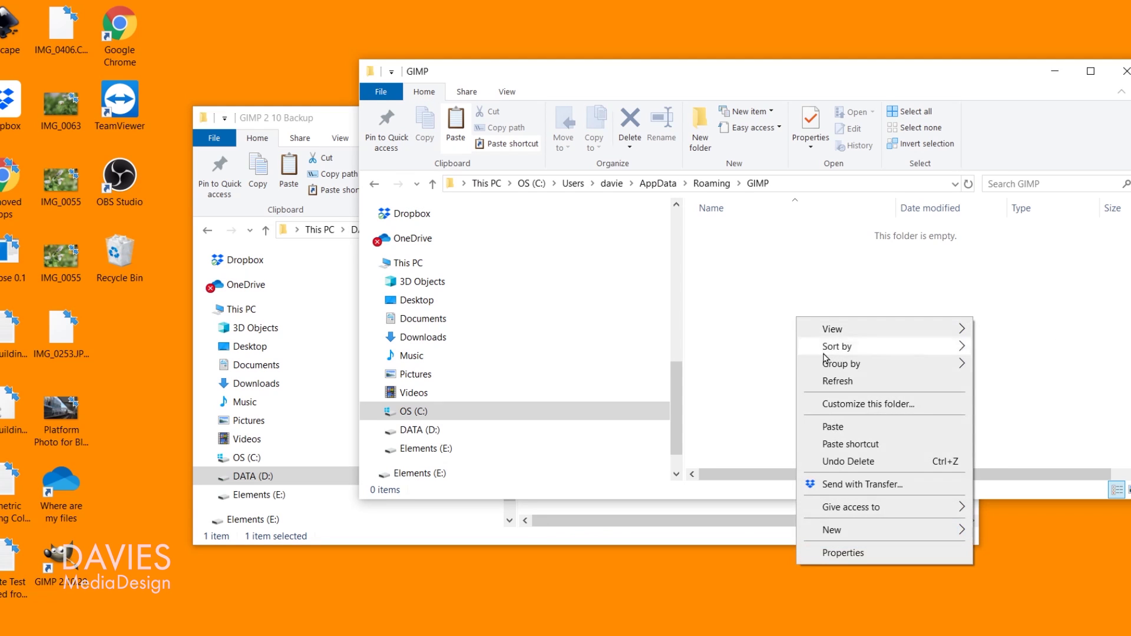
{"action": "left_click", "coordinate": [852, 429]}
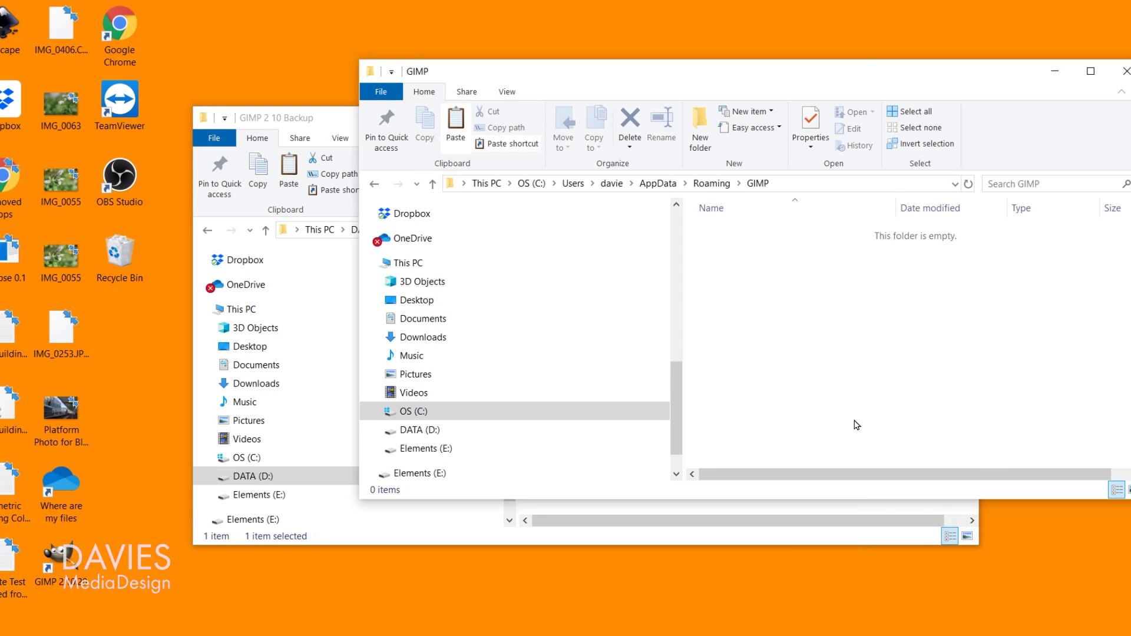
Step: Search Start for 'gimp' and launch GIMP 2.10.20
{"action": "left_click", "coordinate": [228, 631]}
{"action": "type", "text": "gimp"}
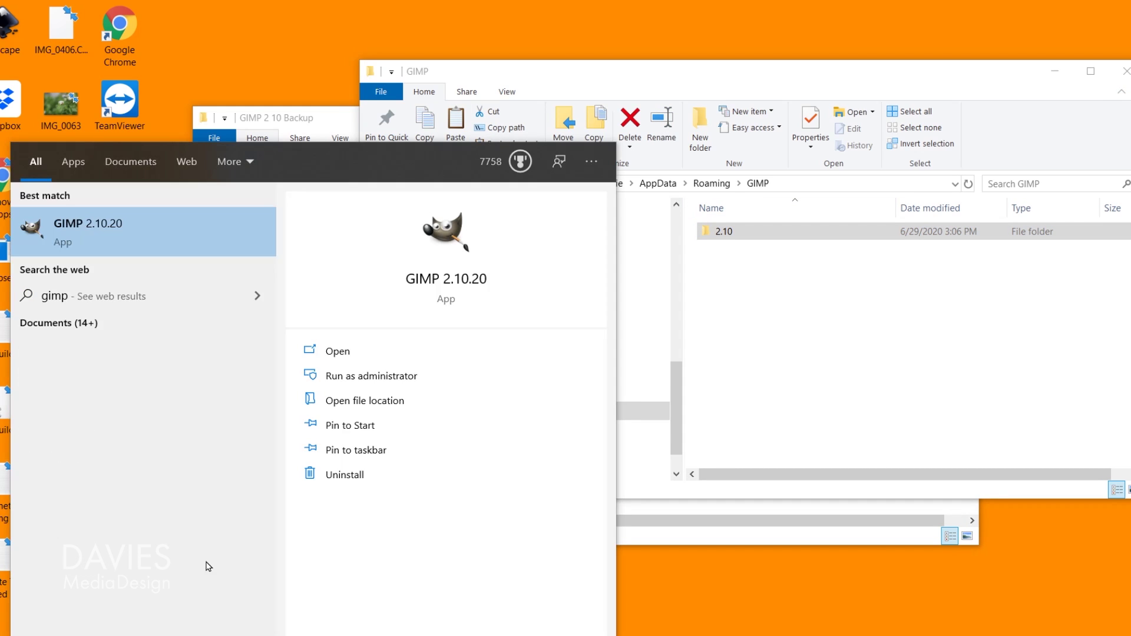
{"action": "left_click", "coordinate": [167, 244]}
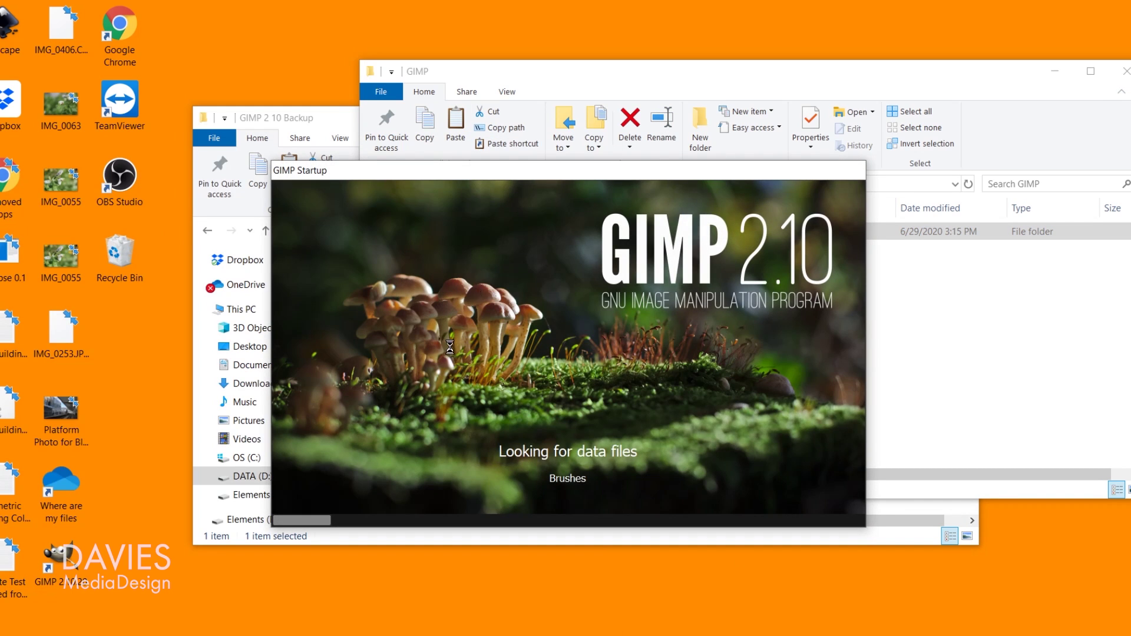